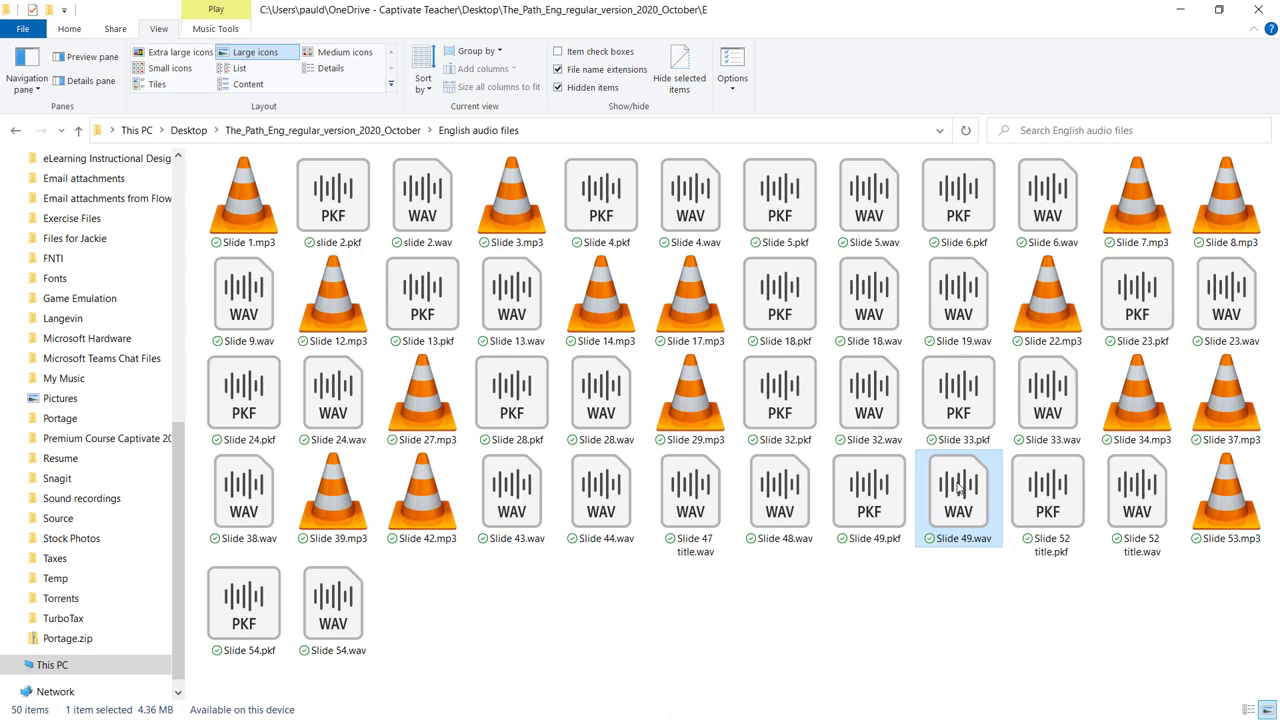
# Open Slide 49.wav from File Explorer in Audition's Waveform editor.
pyautogui.doubleClick(958, 487)
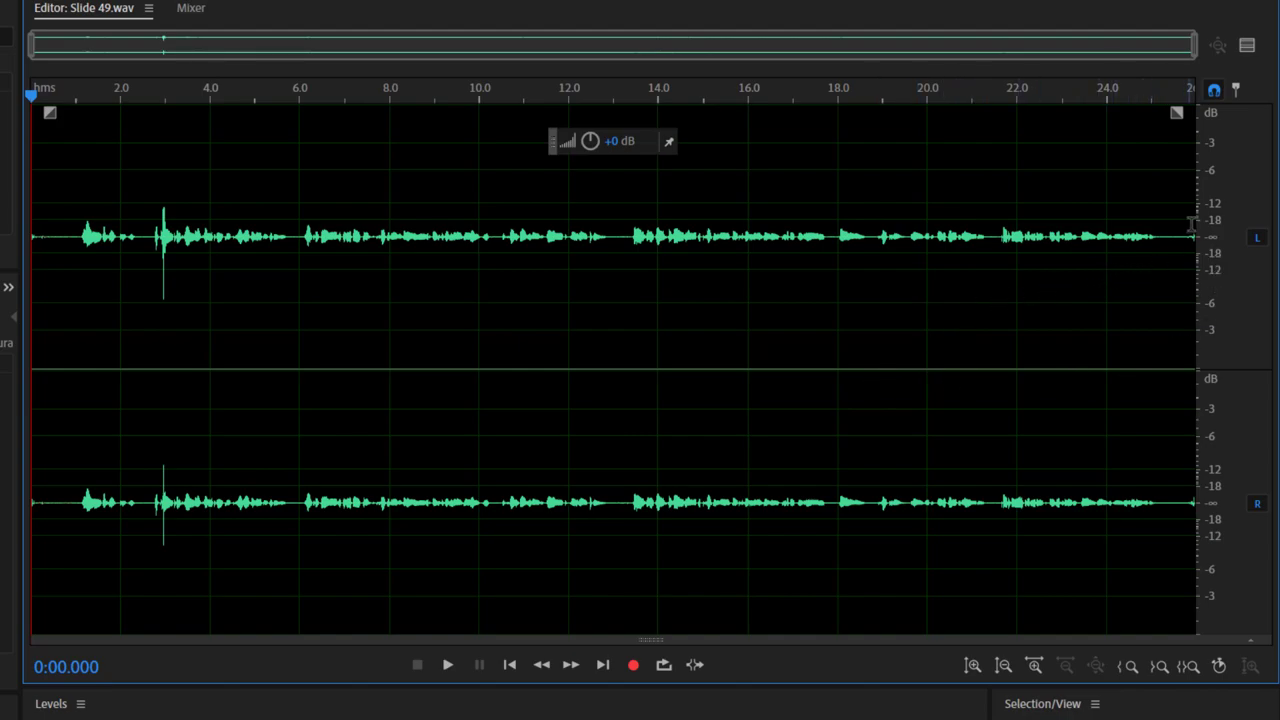
pyautogui.scroll(5, 1208, 240)
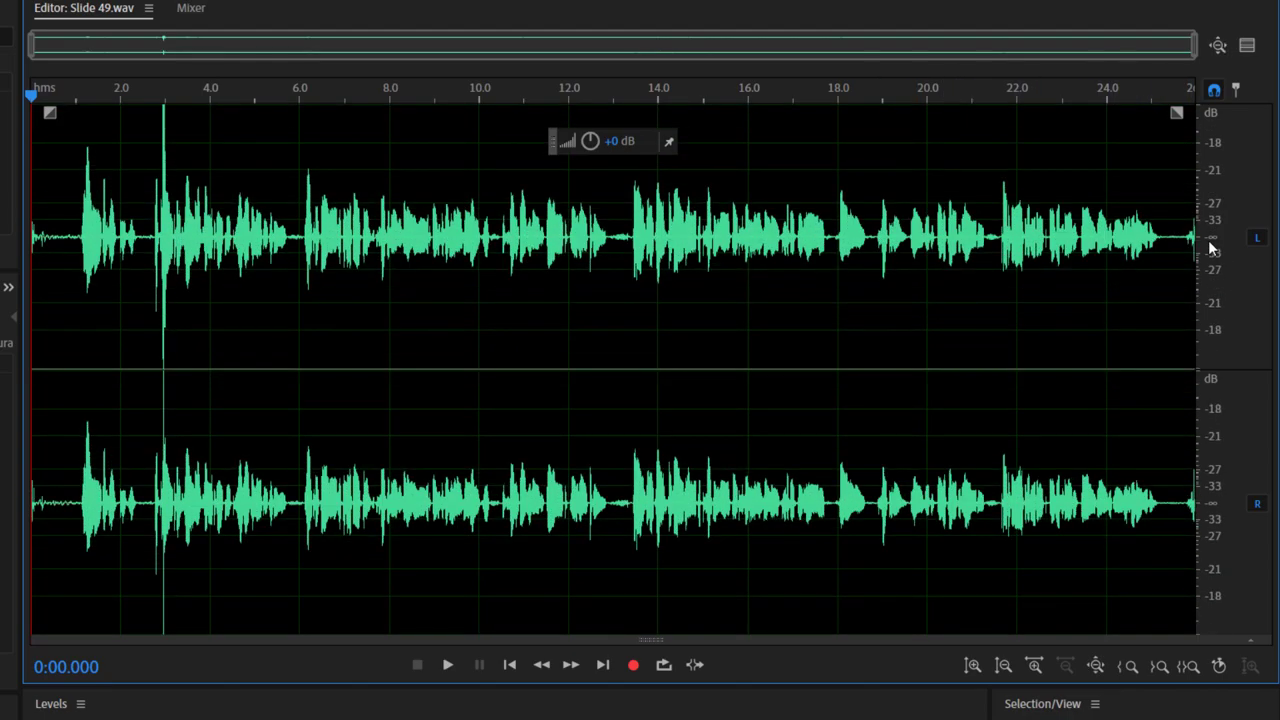
pyautogui.scroll(-1, 1208, 234)
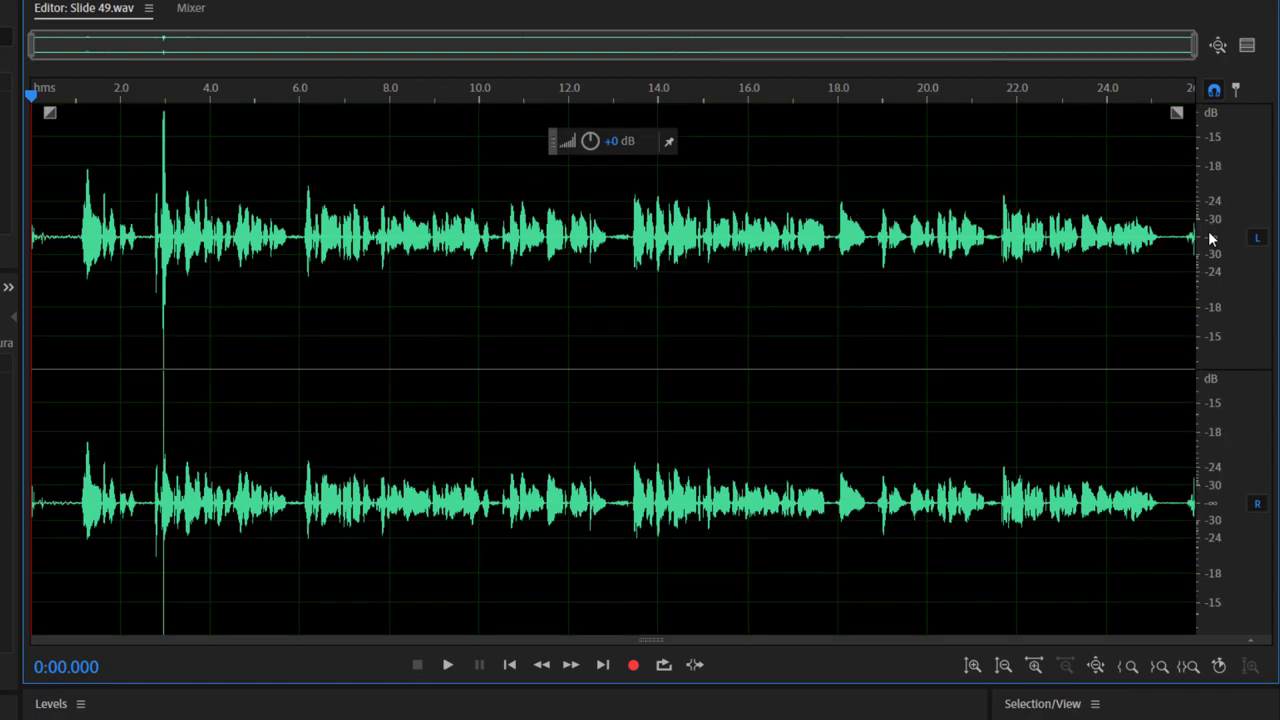
pyautogui.scroll(1, 1208, 237)
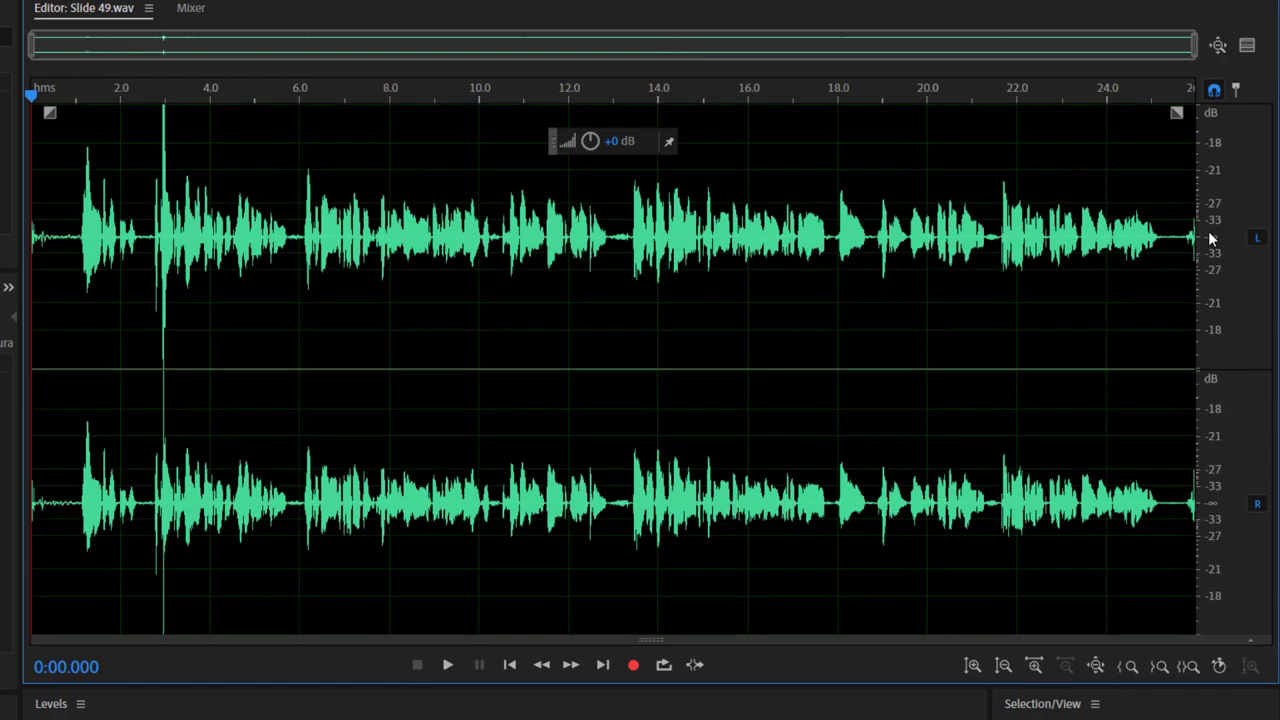
pyautogui.scroll(1, 1208, 237)
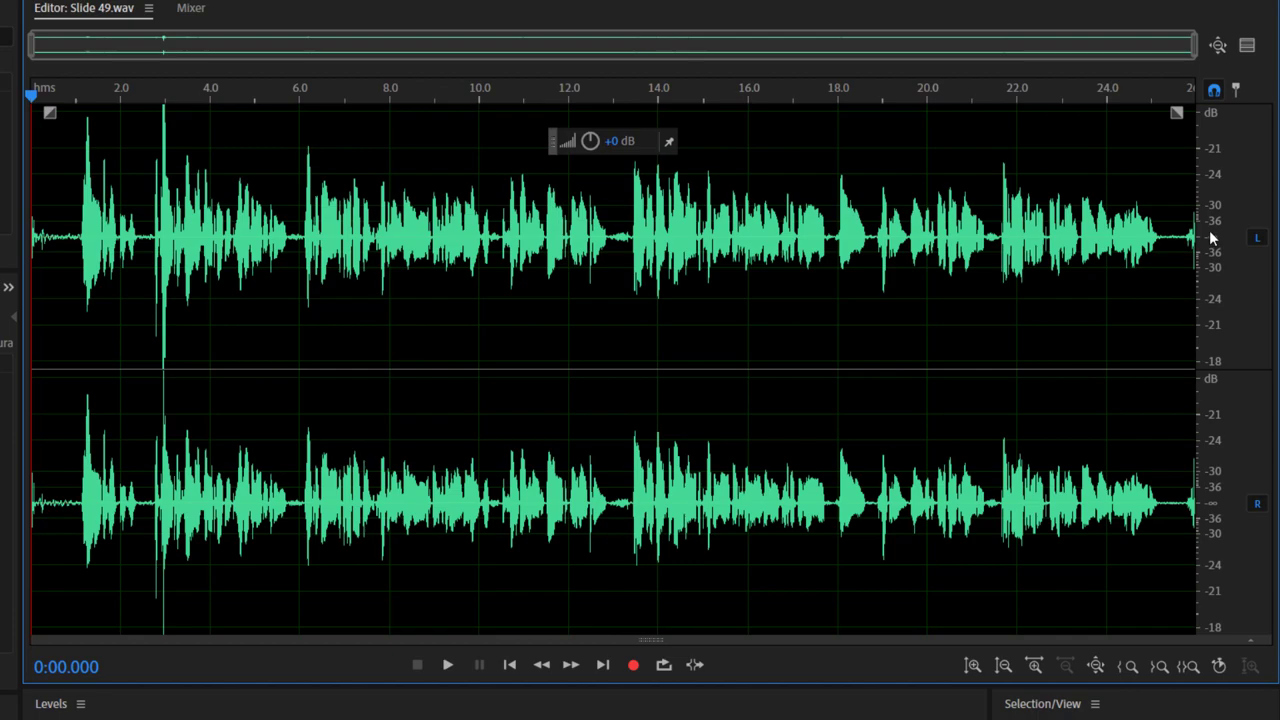
pyautogui.scroll(-1, 1209, 237)
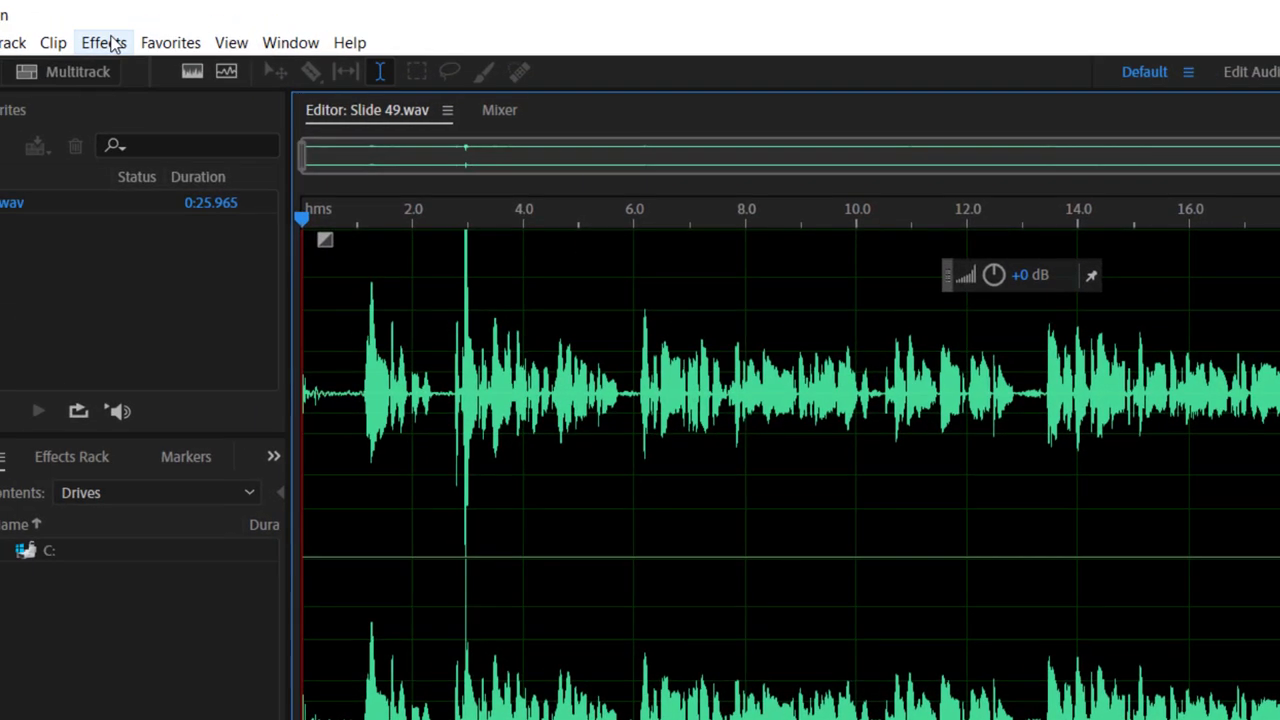
# Apply the Hard Limiter to Slide 49.wav with Maximum Amplitude set to -18 dB.
pyautogui.click(104, 43)
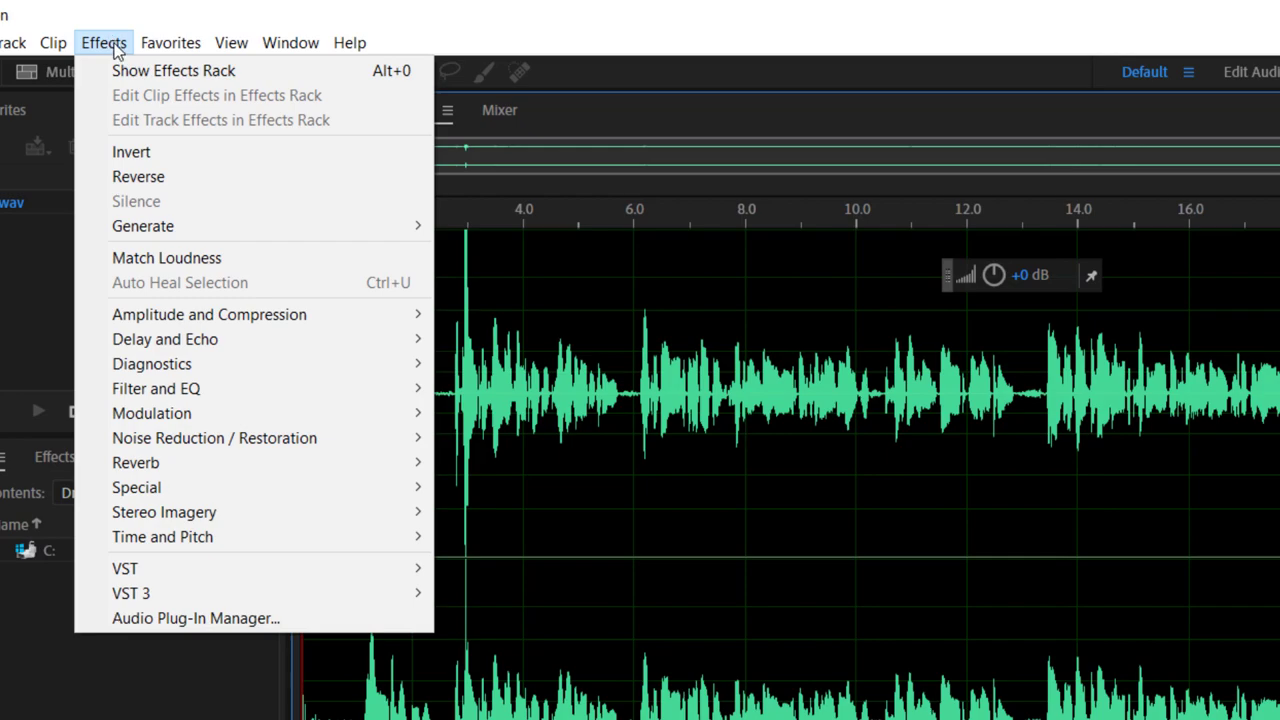
pyautogui.moveTo(150, 322)
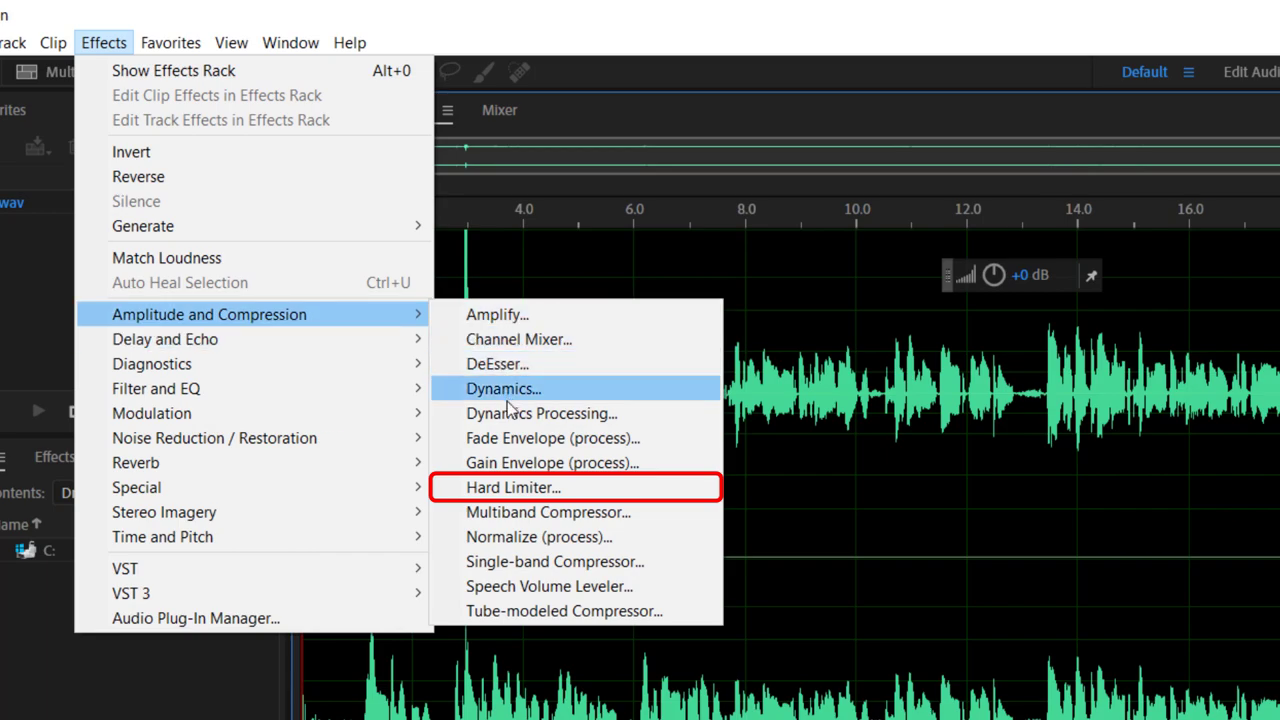
pyautogui.click(518, 489)
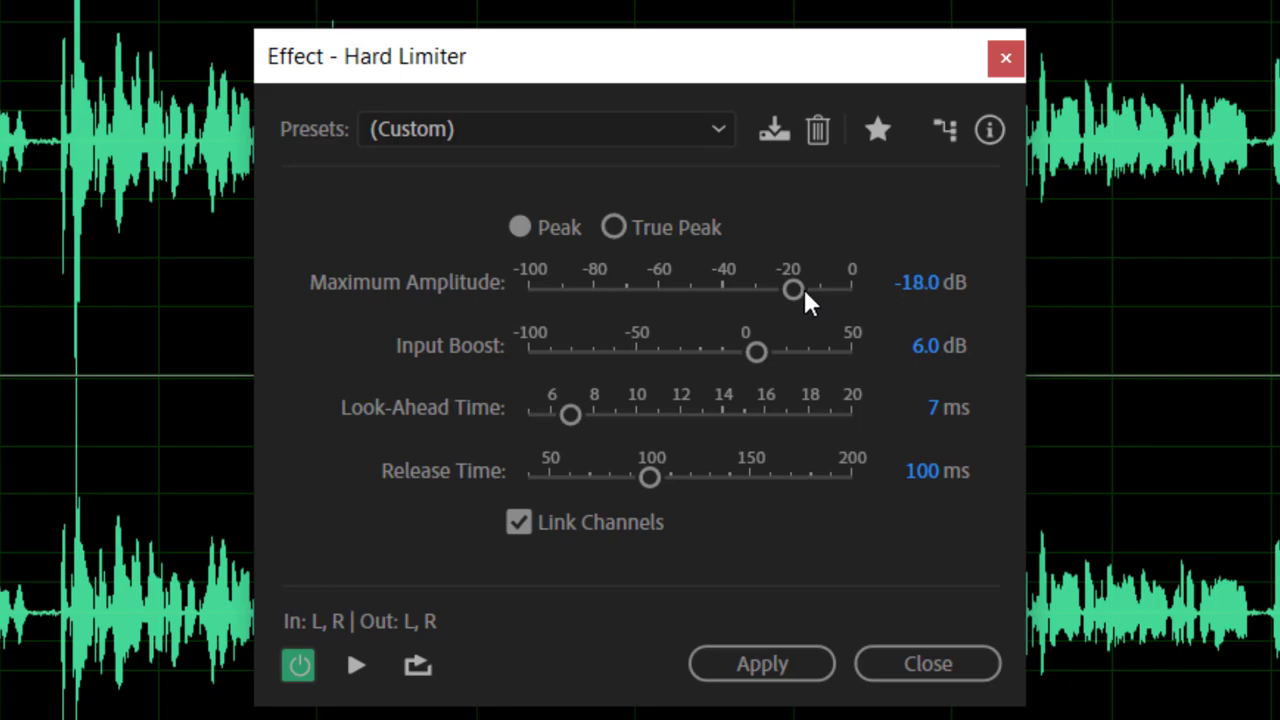
pyautogui.moveTo(791, 291); pyautogui.dragTo(765, 295)
pyautogui.click(917, 285)
pyautogui.write('-')
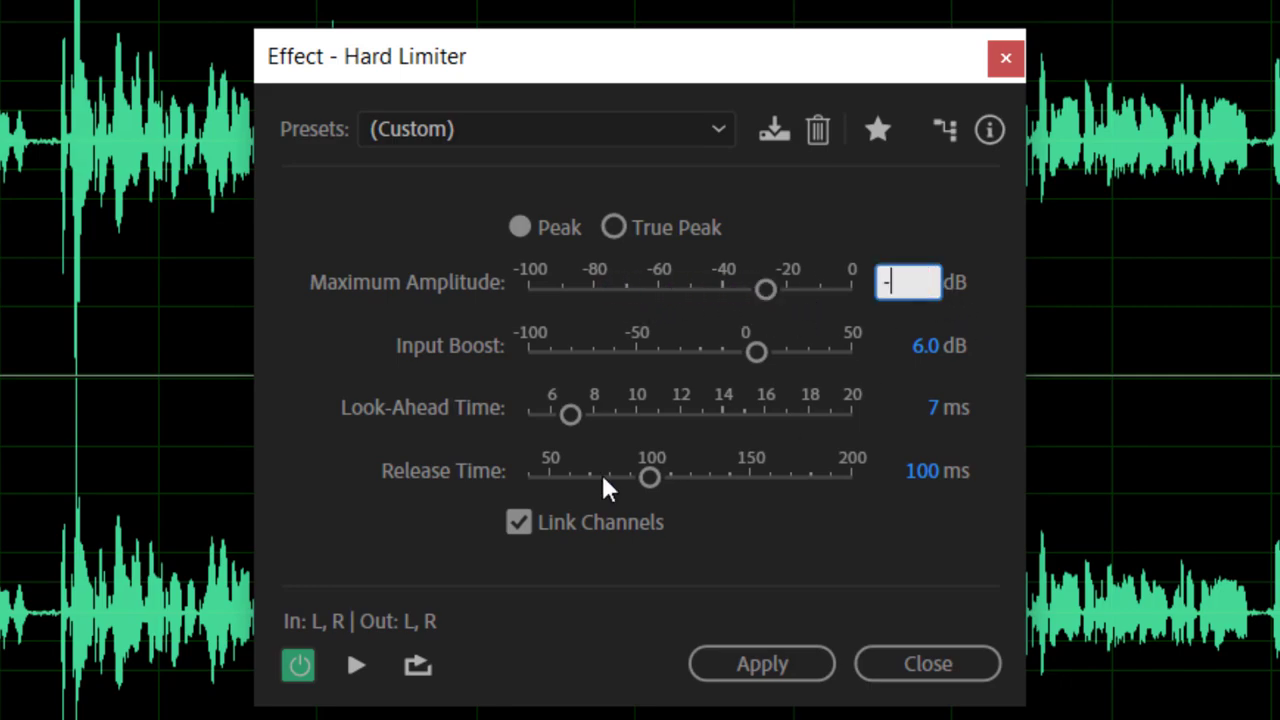
pyautogui.write('18')
pyautogui.click(774, 663)
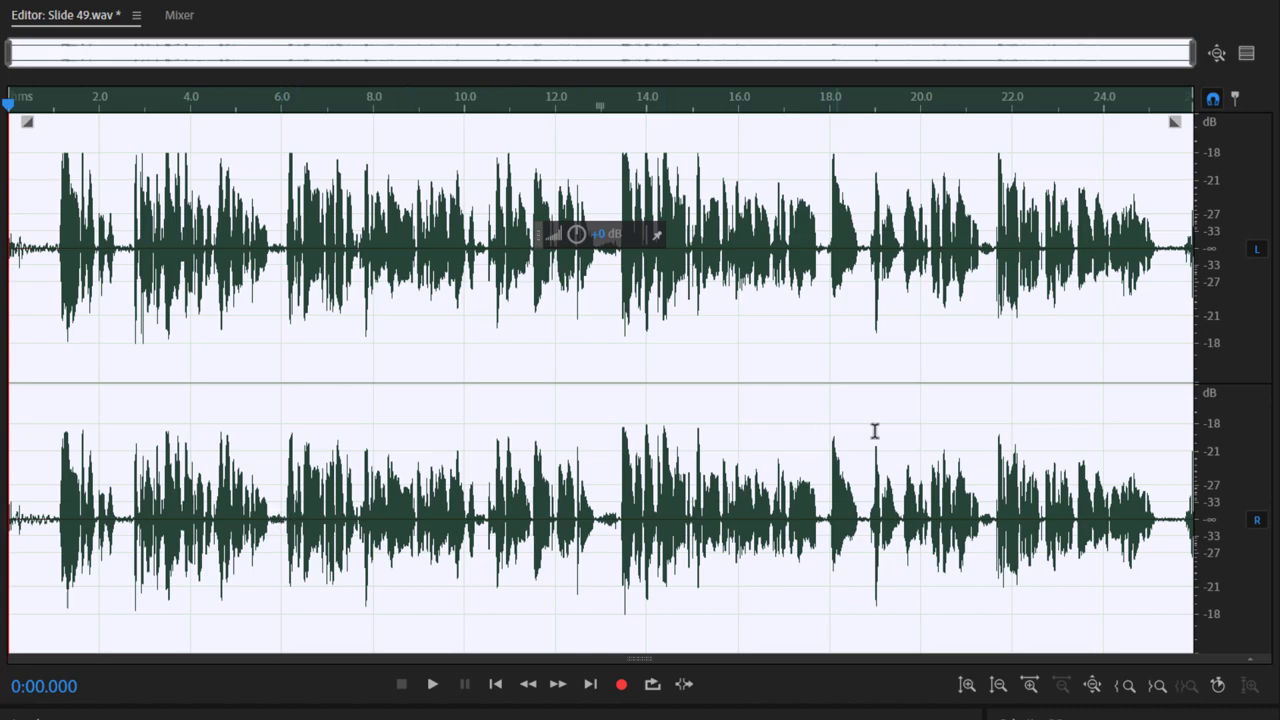
# Apply the Normalize to -3 dB favourite to the limited narration.
pyautogui.scroll(-2, 1206, 223)
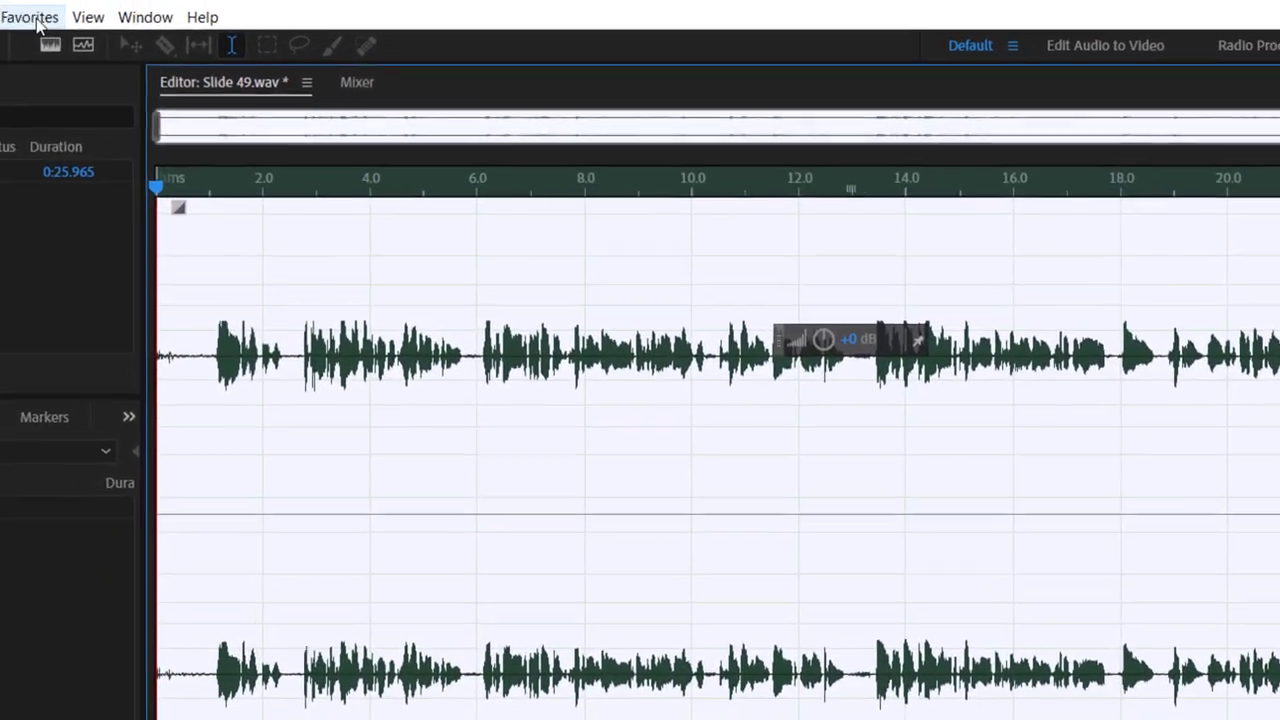
pyautogui.click(28, 14)
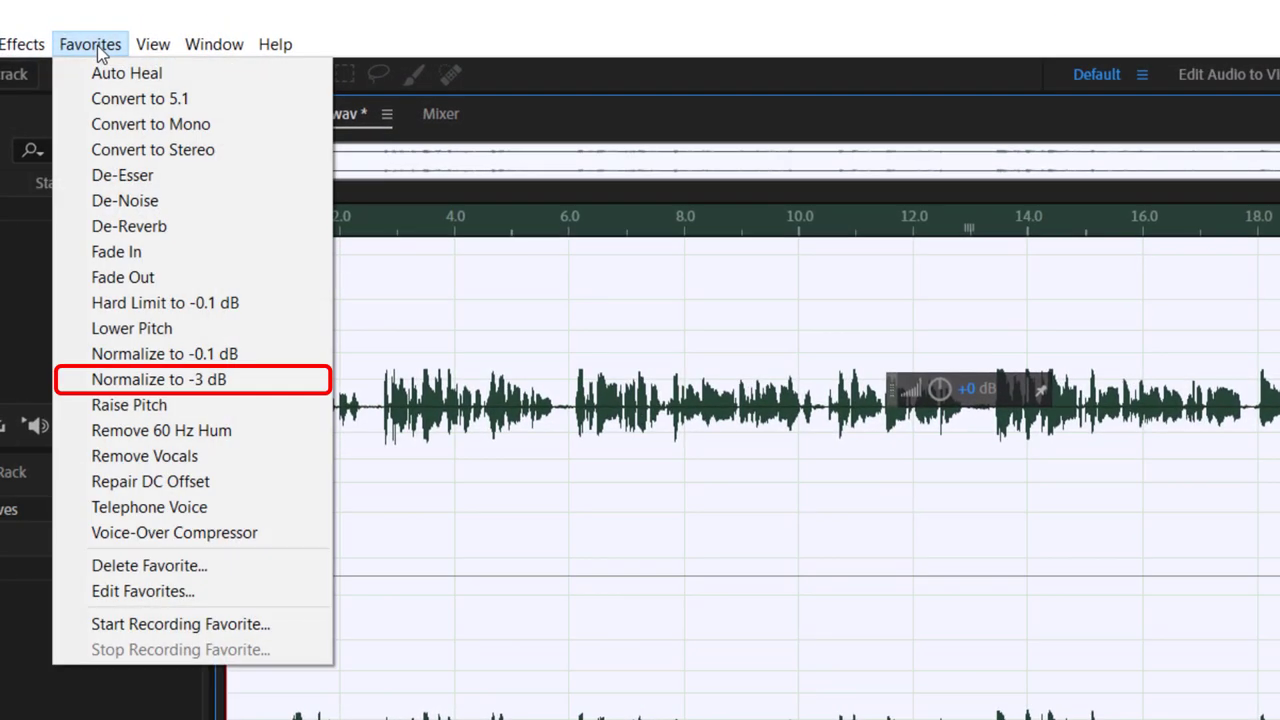
pyautogui.click(175, 382)
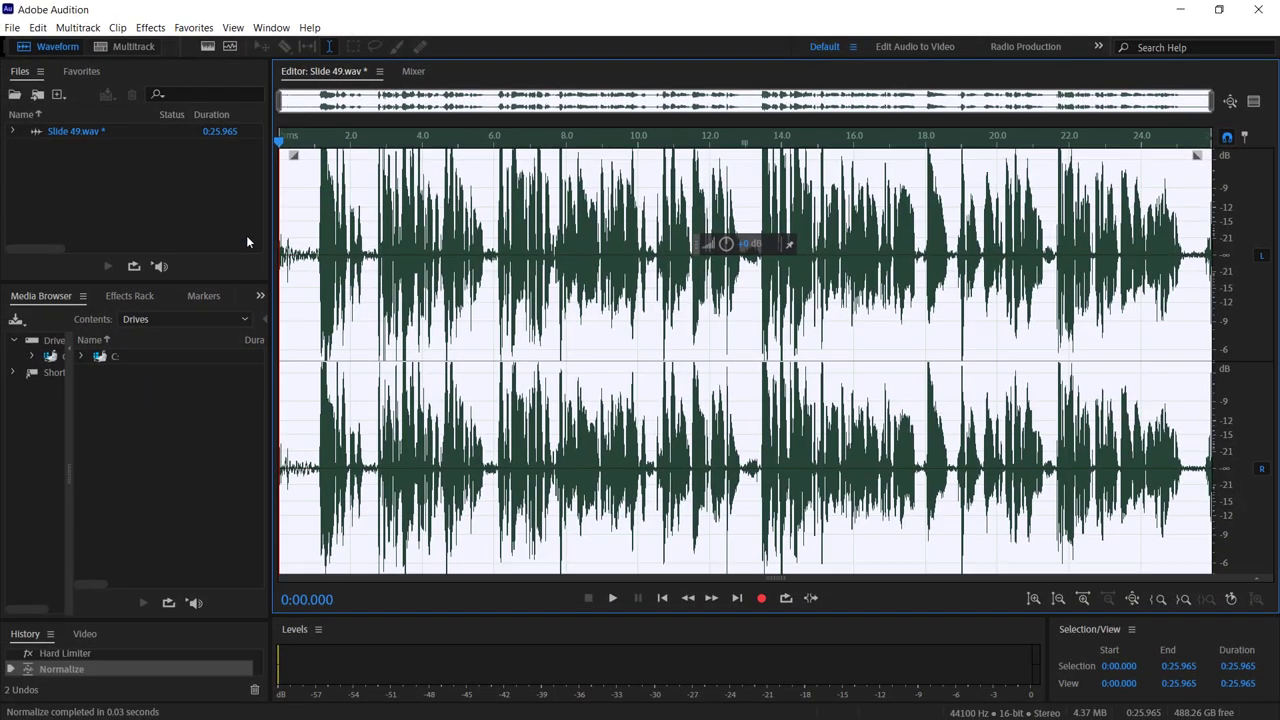
pyautogui.scroll(-2, 1236, 258)
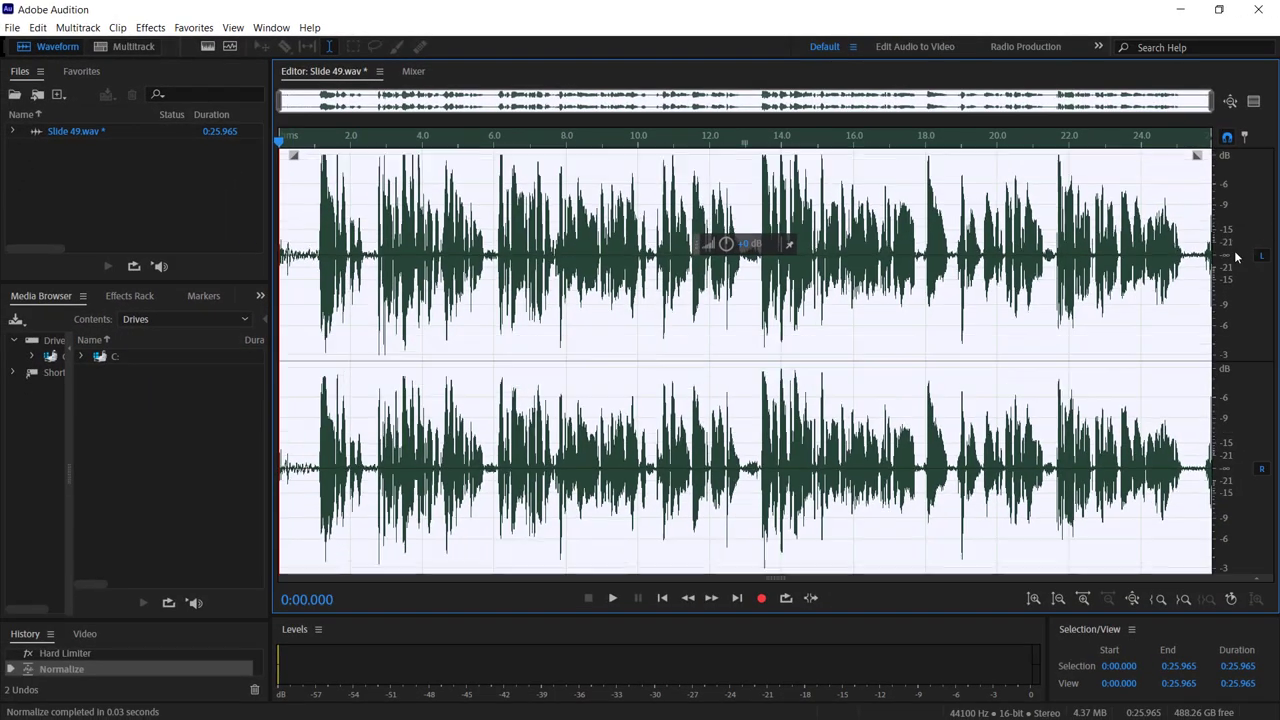
pyautogui.scroll(1, 1236, 258)
pyautogui.scroll(-1, 1236, 258)
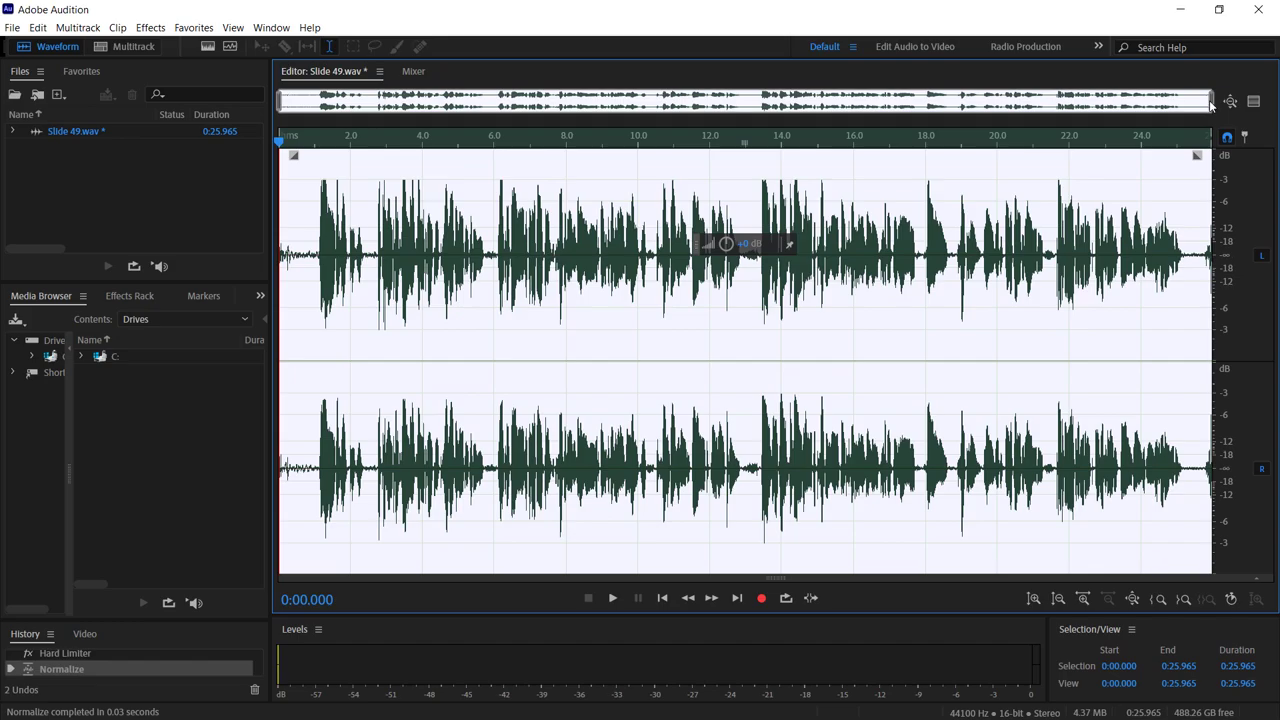
# Zoom into the opening and select the silent lead-in from 0 to about 1.08 s.
pyautogui.moveTo(1211, 104); pyautogui.dragTo(381, 110)
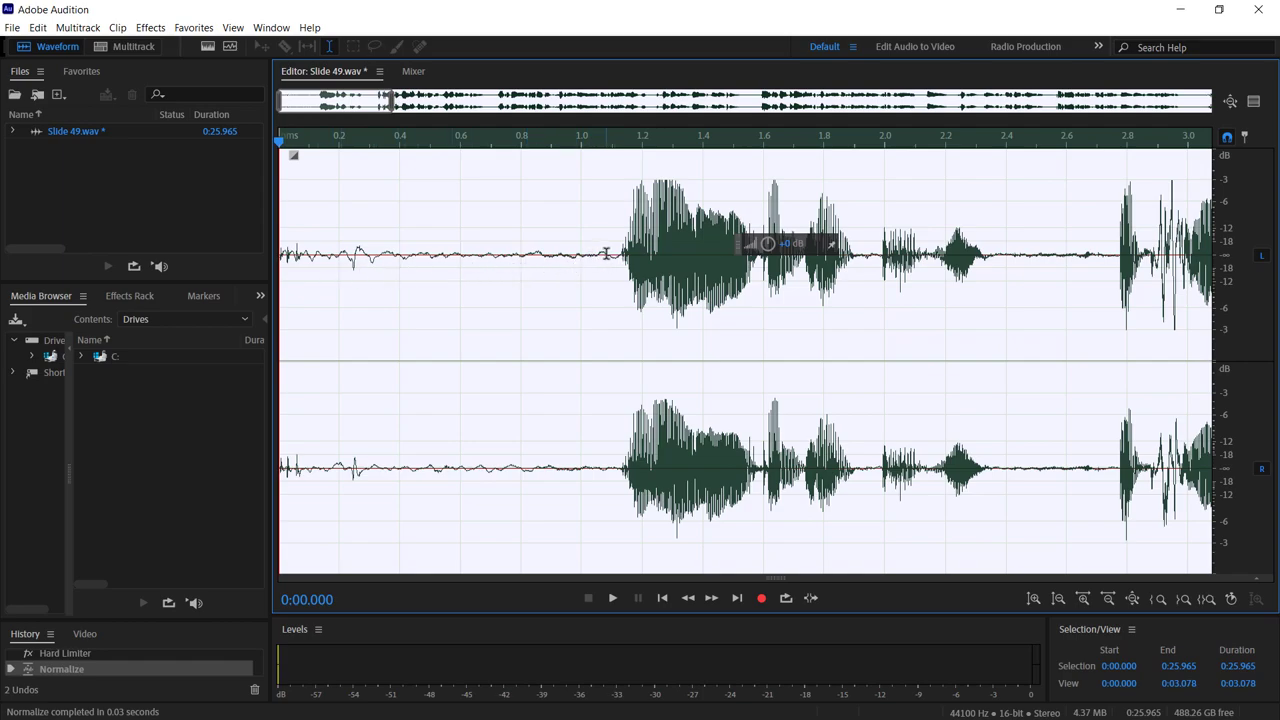
pyautogui.moveTo(605, 253); pyautogui.dragTo(266, 243)
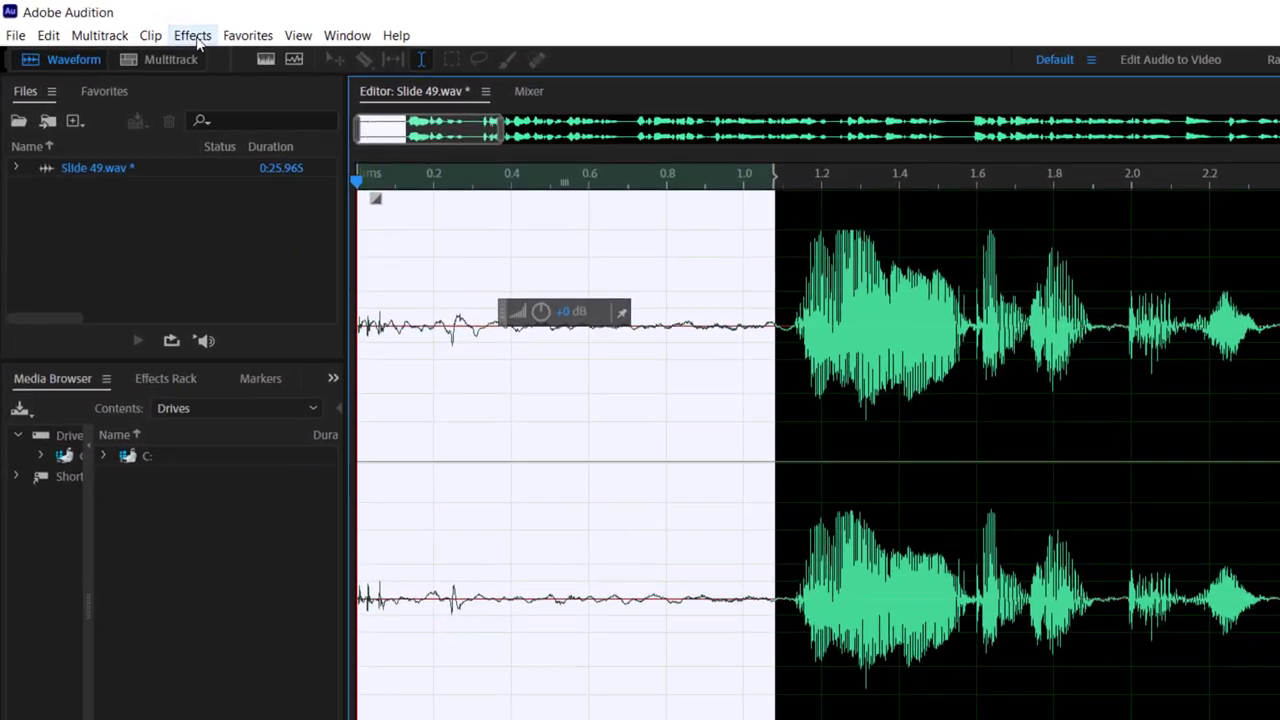
# Capture a noise print from the lead-in and apply Noise Reduction (50%, 16 dB) to the whole file.
pyautogui.click(194, 36)
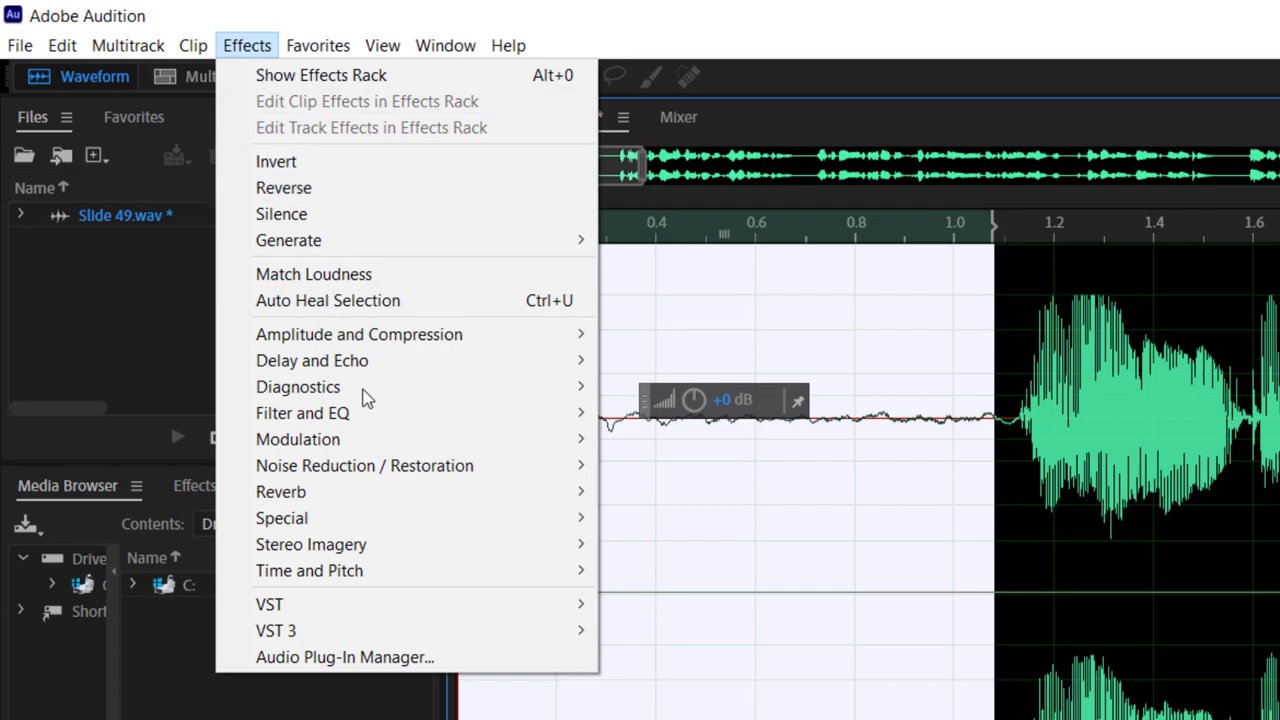
pyautogui.moveTo(391, 466)
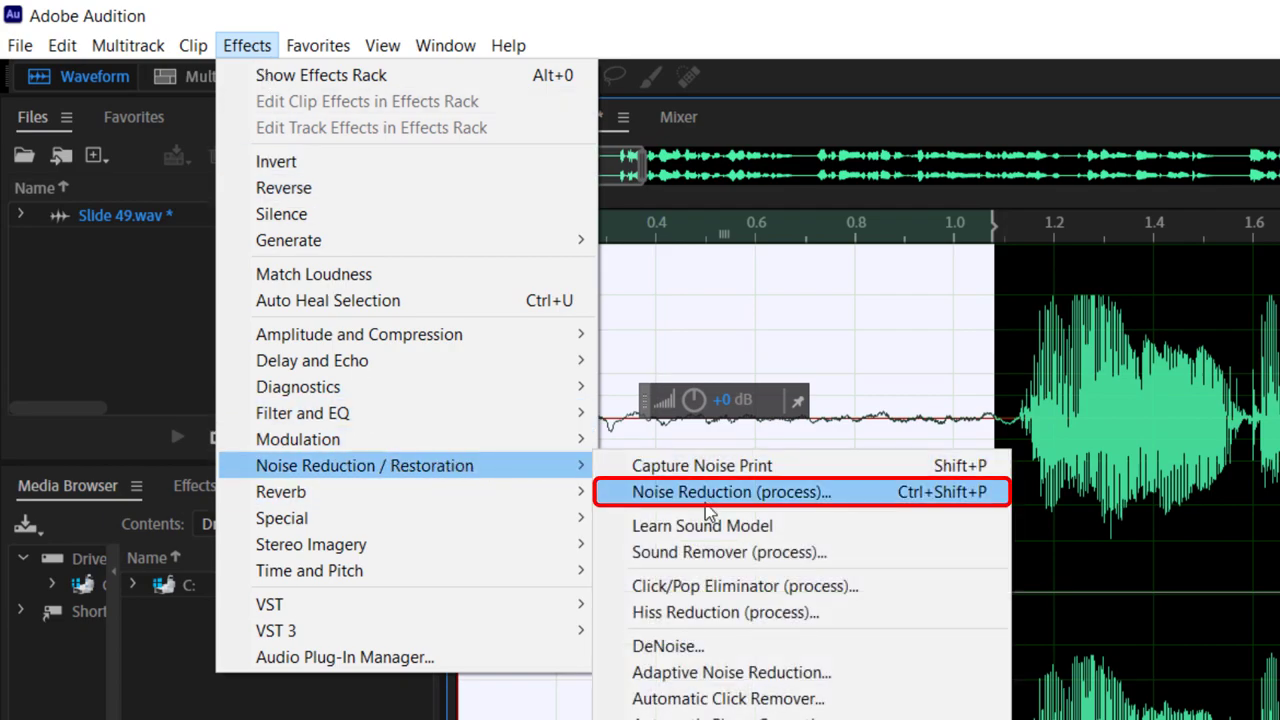
pyautogui.click(790, 495)
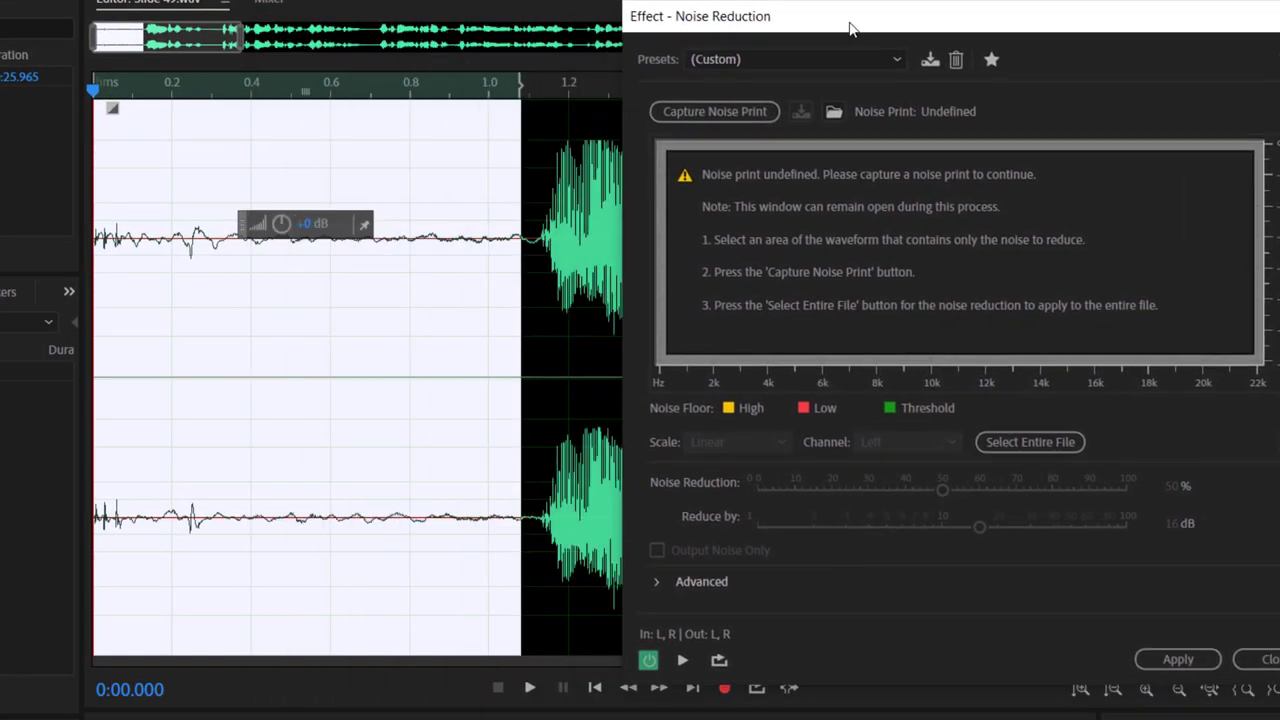
pyautogui.moveTo(850, 28); pyautogui.dragTo(779, 33)
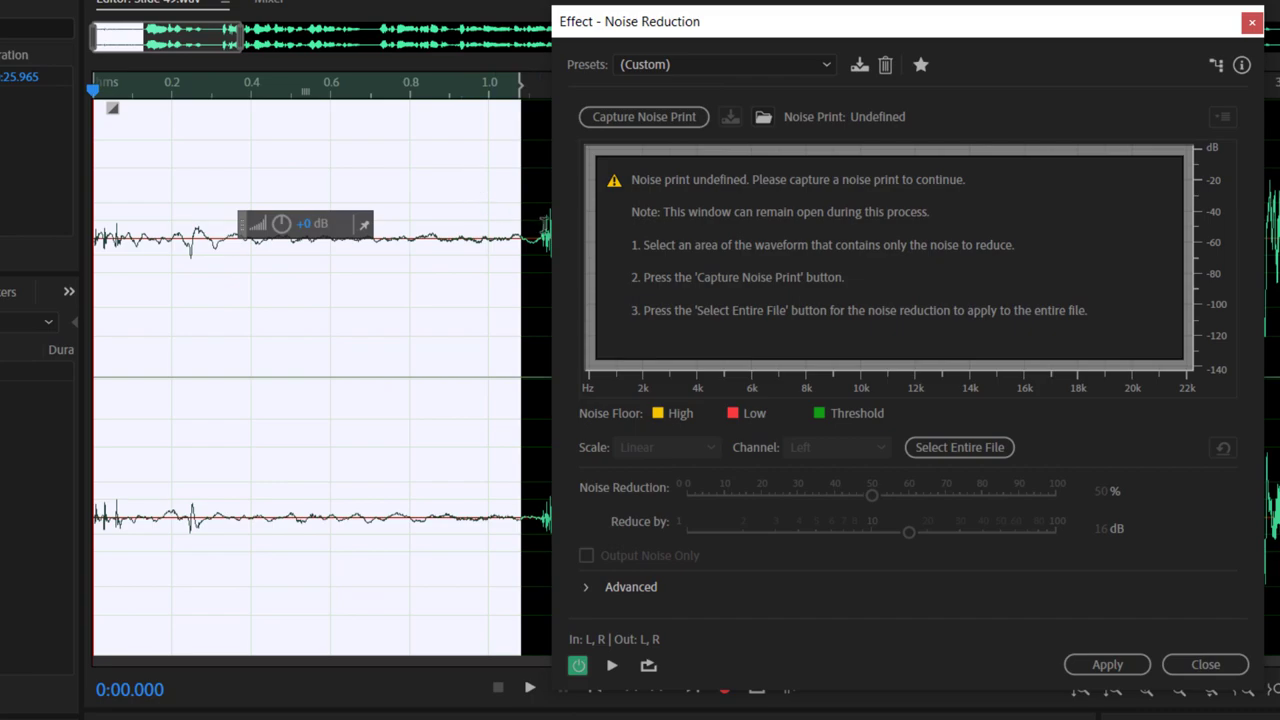
pyautogui.click(650, 117)
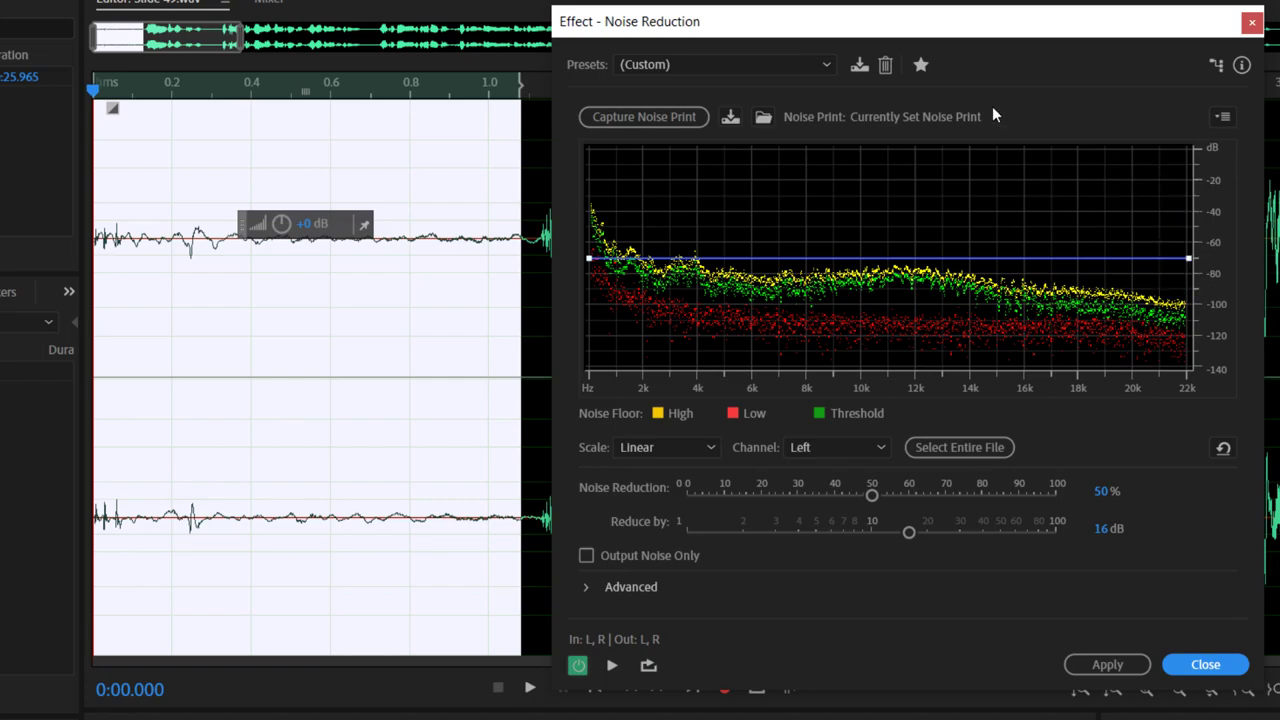
pyautogui.click(951, 447)
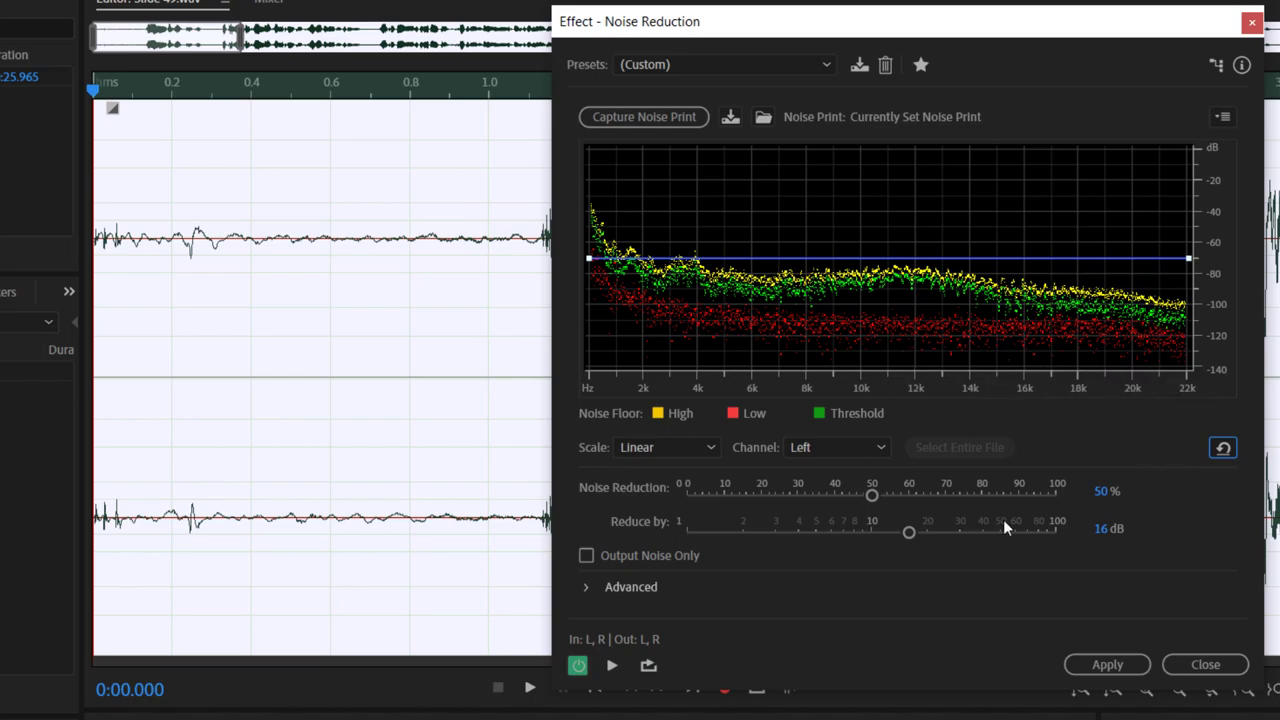
pyautogui.click(1108, 665)
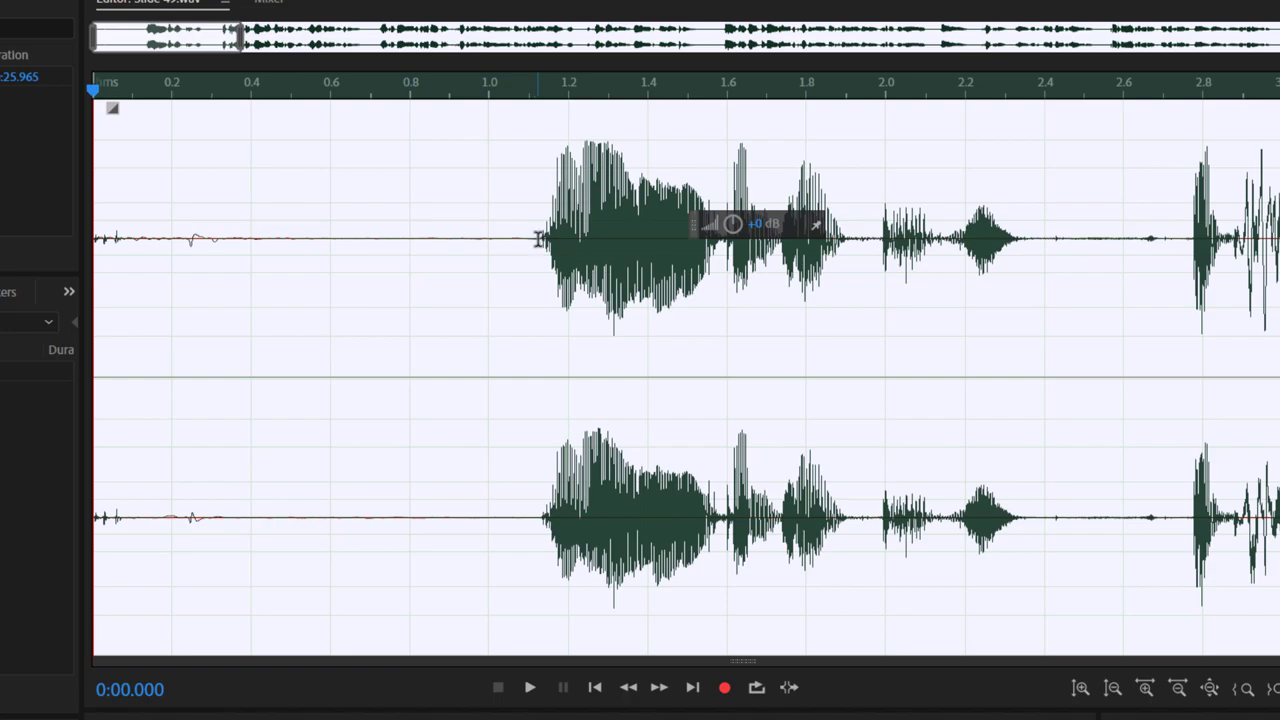
# Delete the silent lead-in and the tail after 24.07 s, then save and close Slide 49.wav.
pyautogui.moveTo(537, 240); pyautogui.dragTo(33, 251)
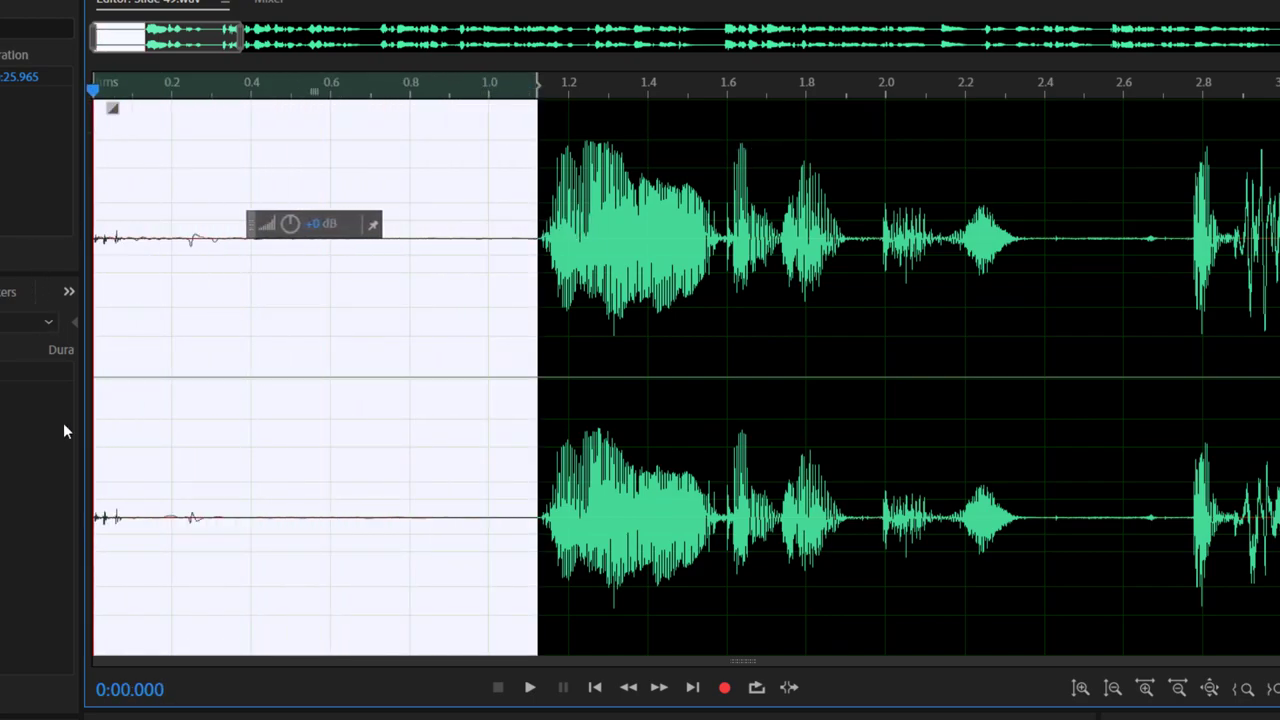
pyautogui.press('Delete')
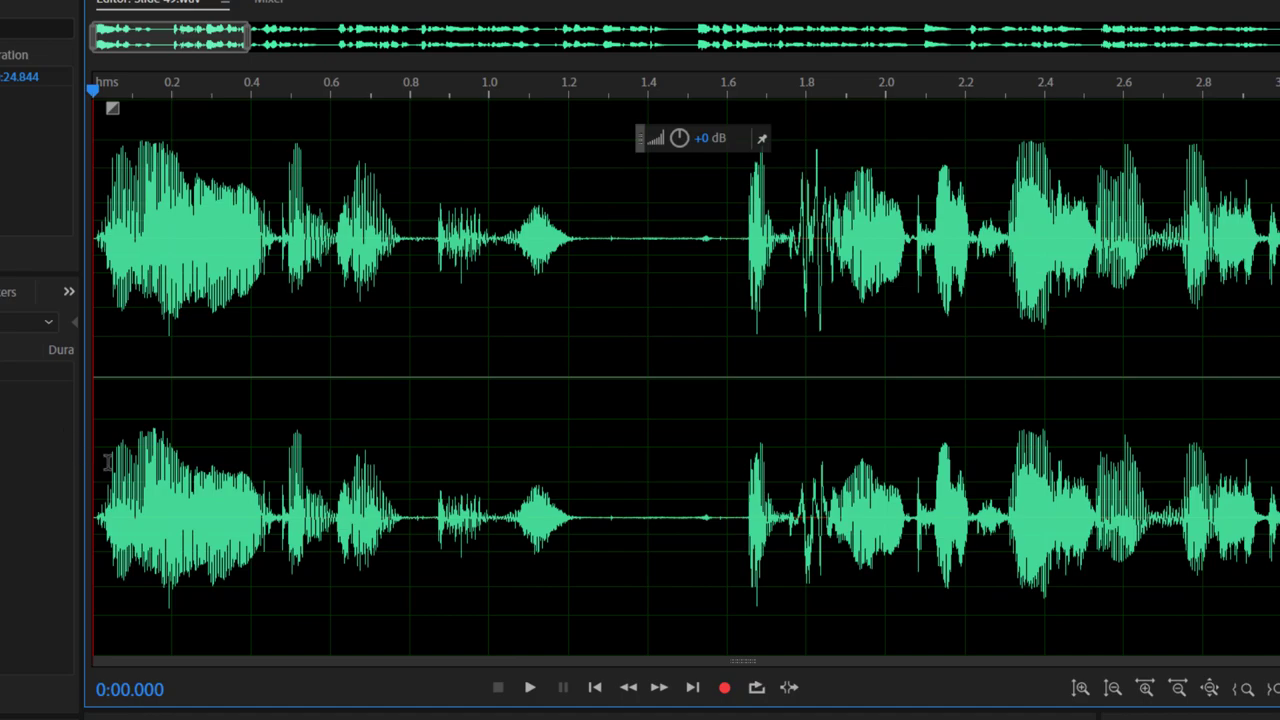
pyautogui.moveTo(176, 45); pyautogui.dragTo(1235, 40)
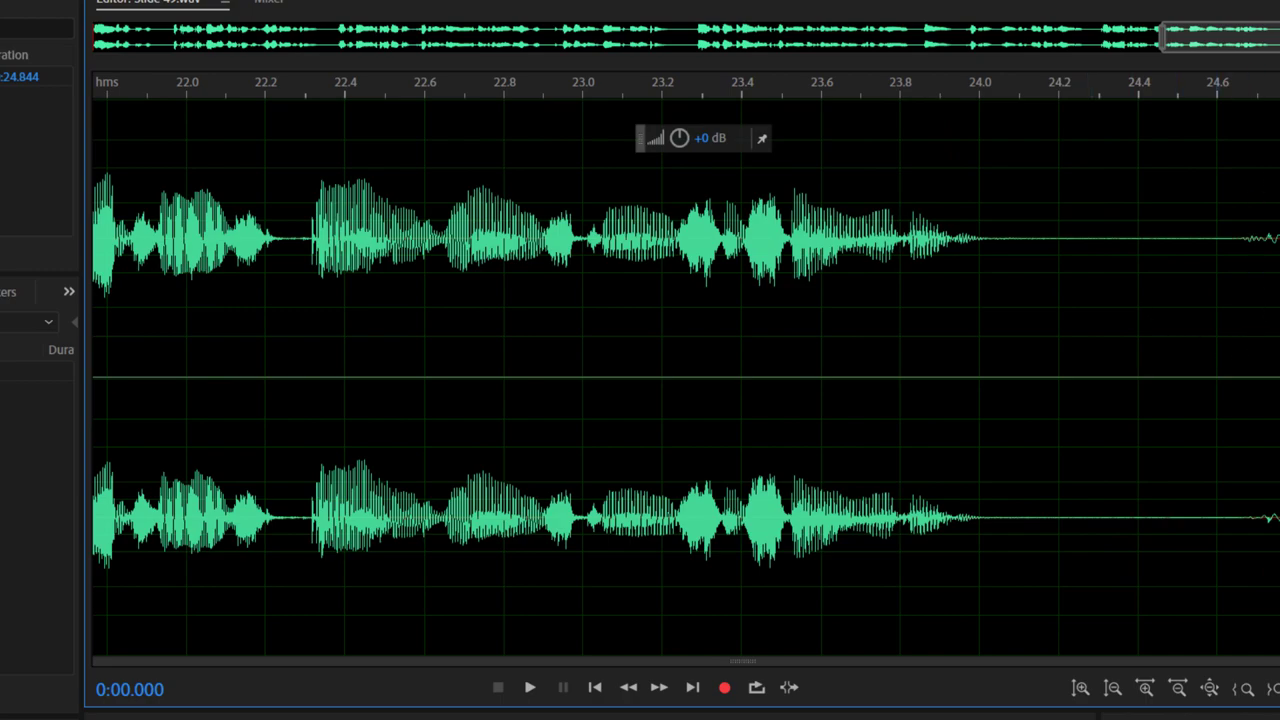
pyautogui.moveTo(1008, 246); pyautogui.dragTo(1278, 247)
pyautogui.press('Delete')
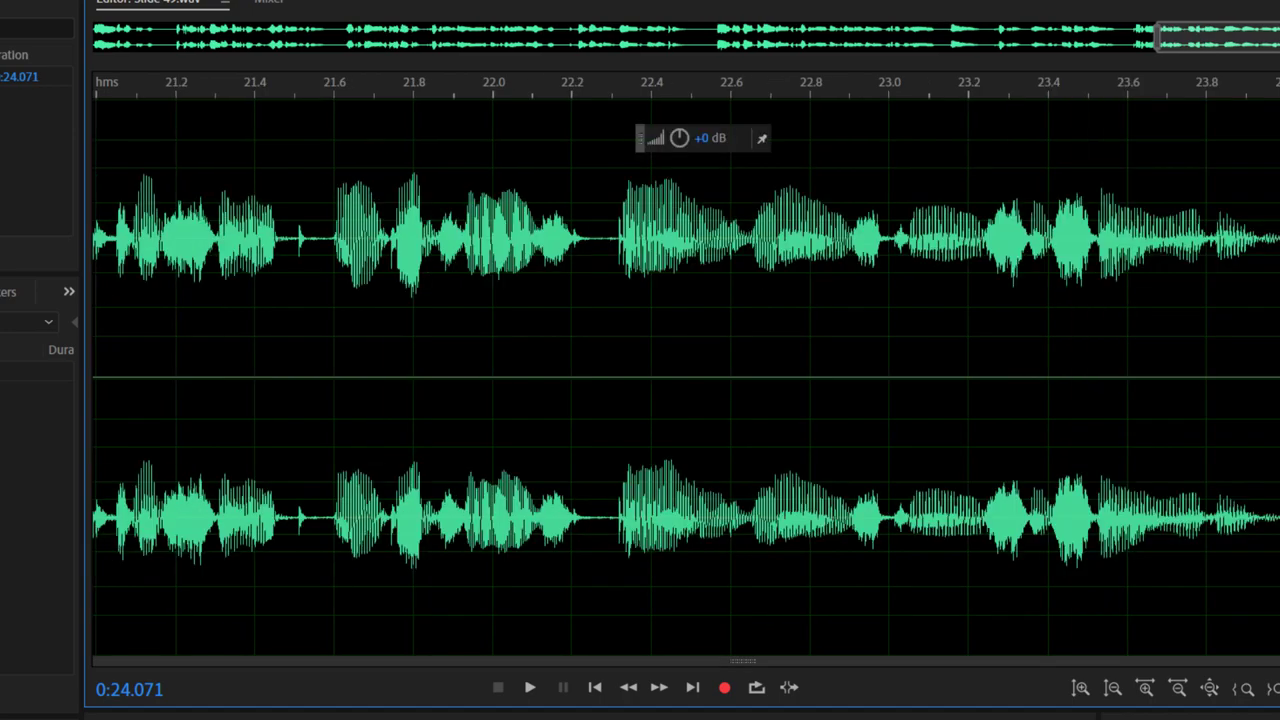
pyautogui.hotkey('ctrl', 'w')
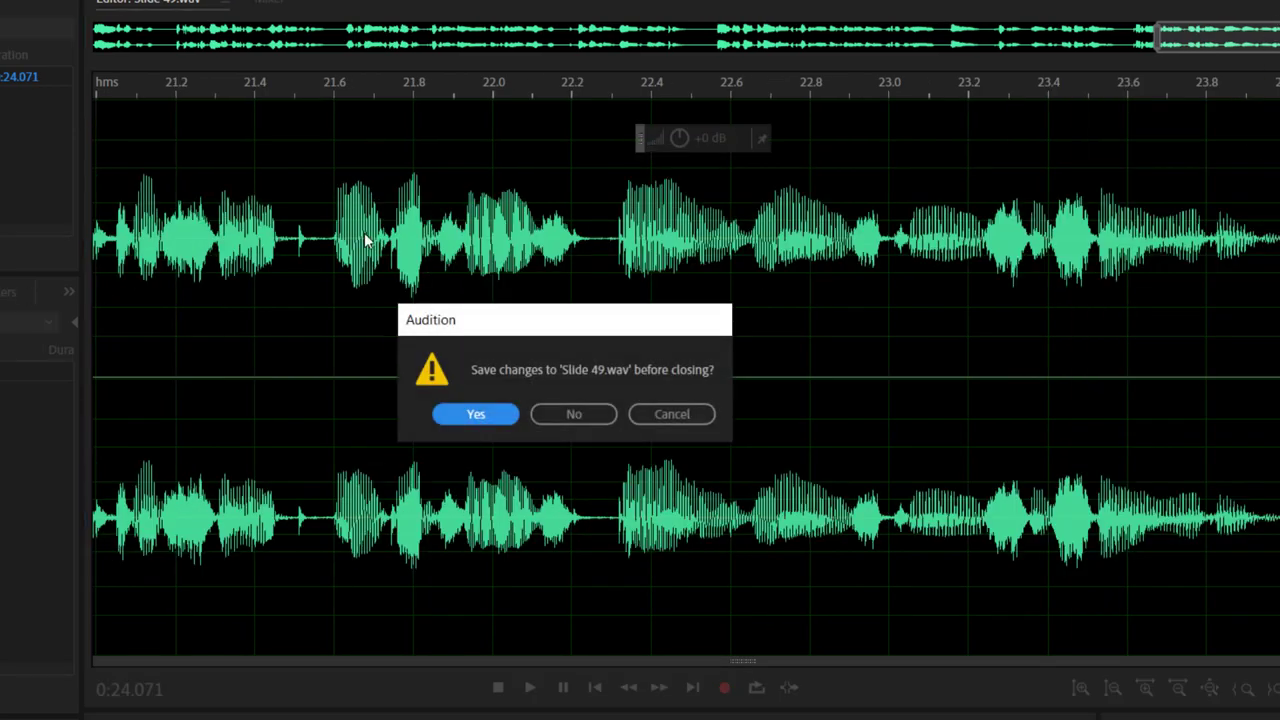
pyautogui.click(494, 414)
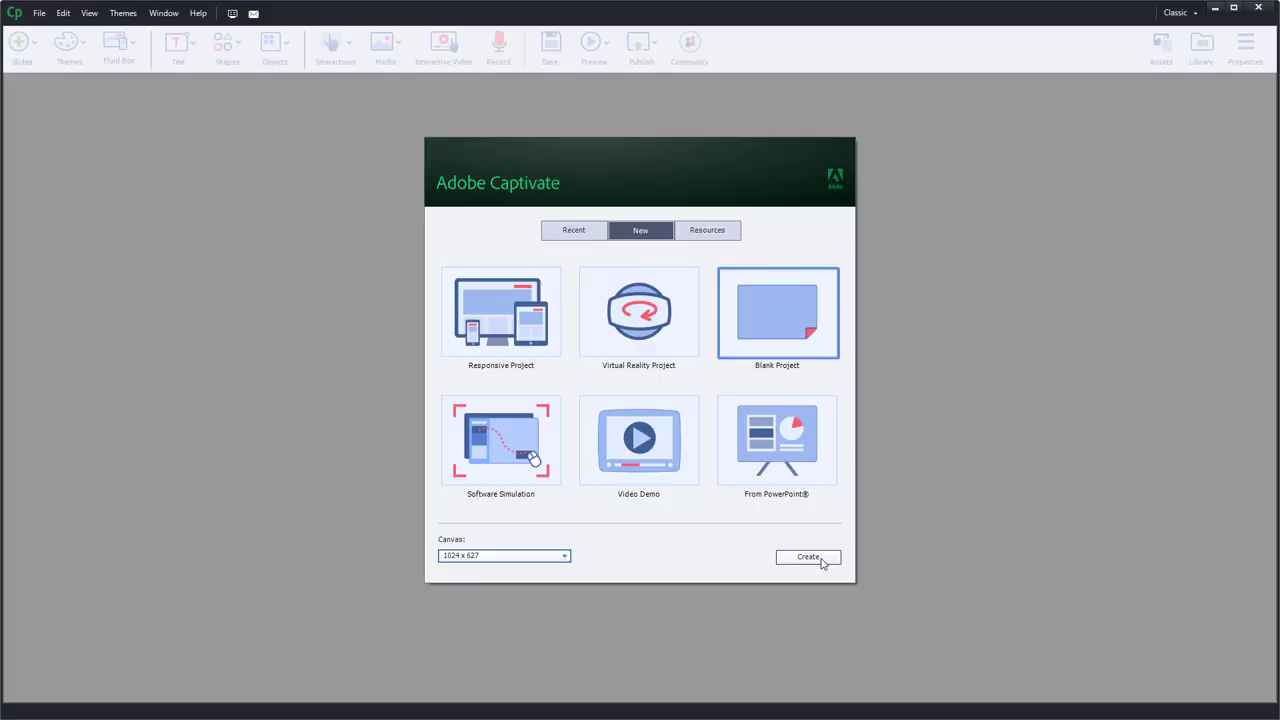
# Create a blank Captivate project and switch its slide to the Blank master slide.
pyautogui.click(806, 558)
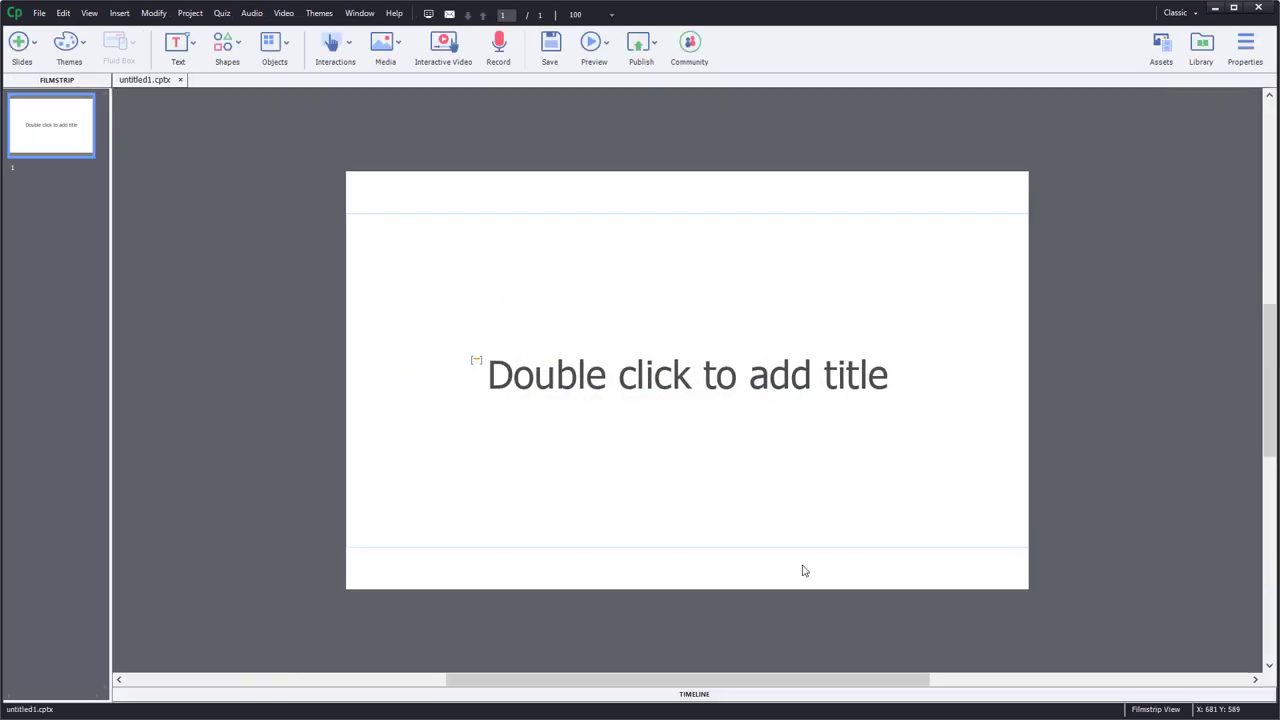
pyautogui.click(1245, 45)
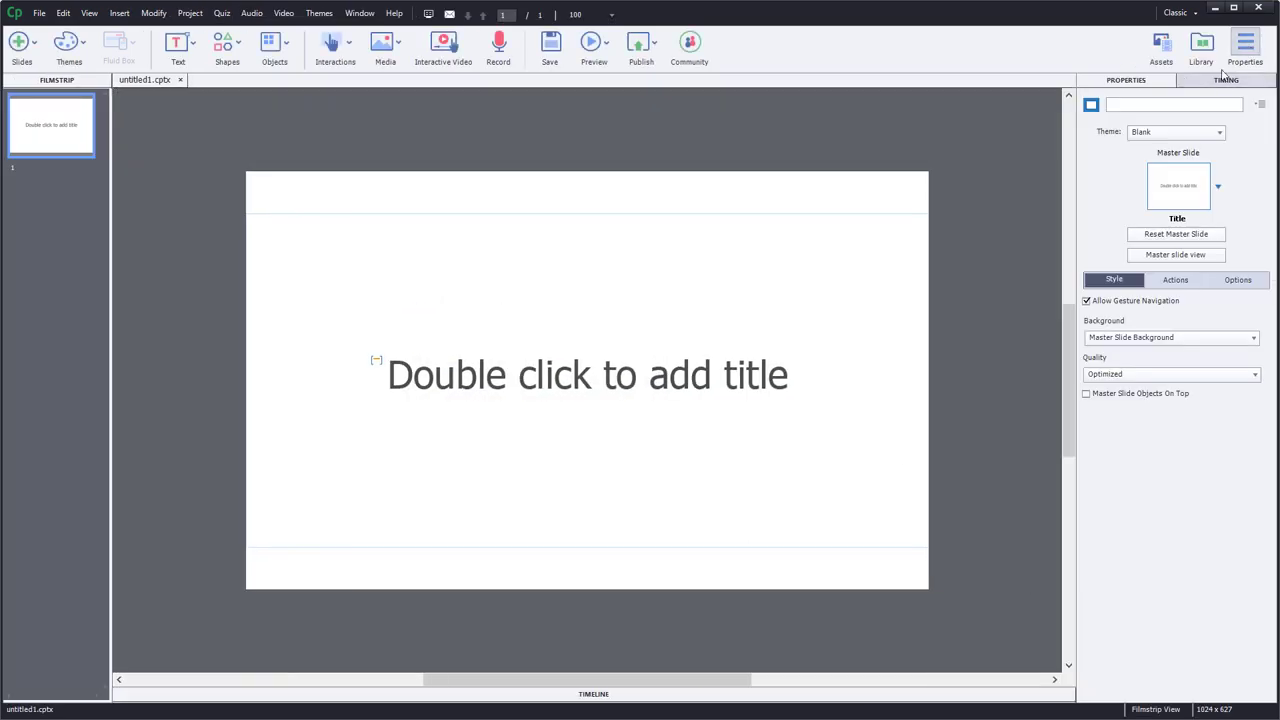
pyautogui.click(1217, 186)
pyautogui.click(1077, 308)
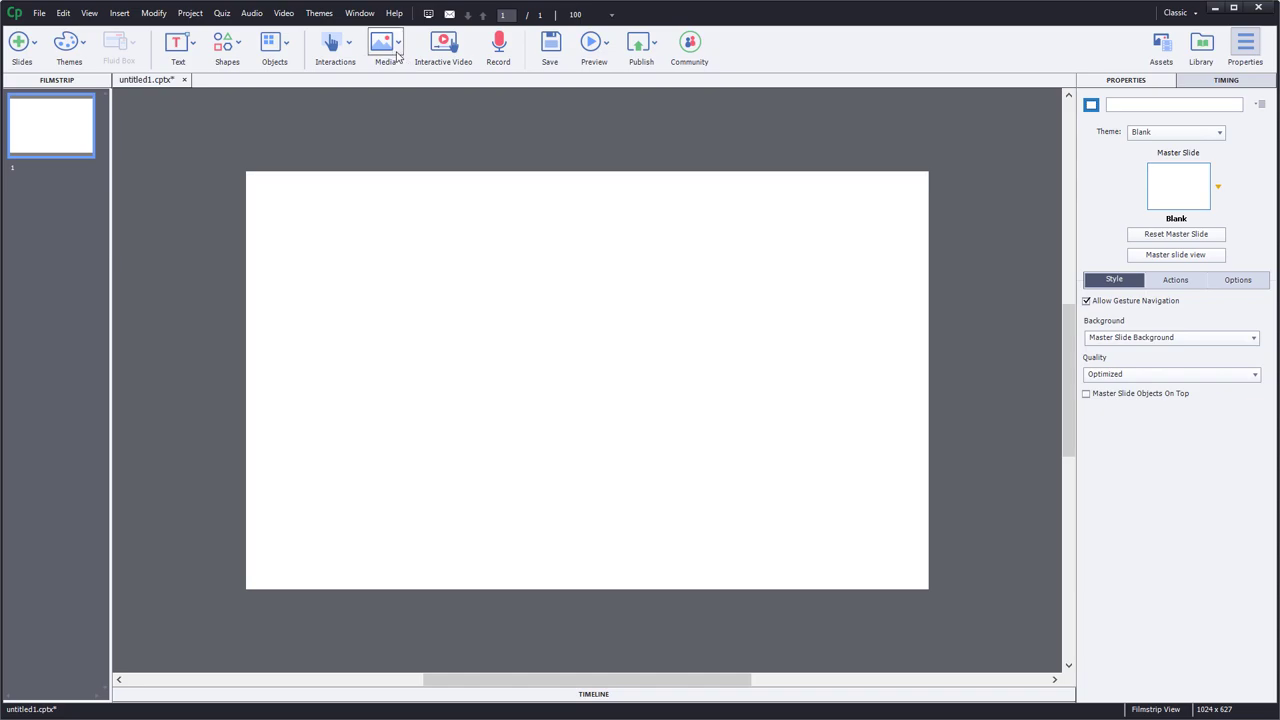
# Drop Slide 49.wav onto Slide 1 and sync it to start at 1 second on the timeline.
pyautogui.hotkey('alt', 'Tab')
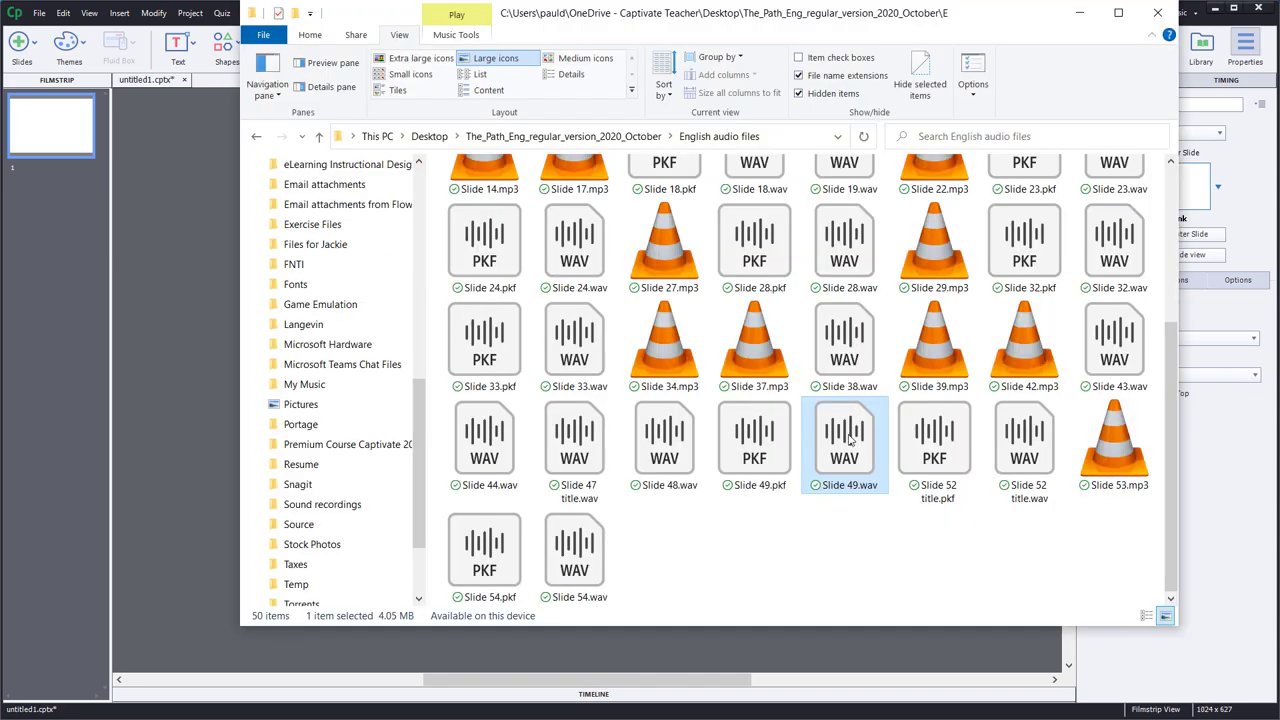
pyautogui.moveTo(855, 440); pyautogui.dragTo(201, 343)
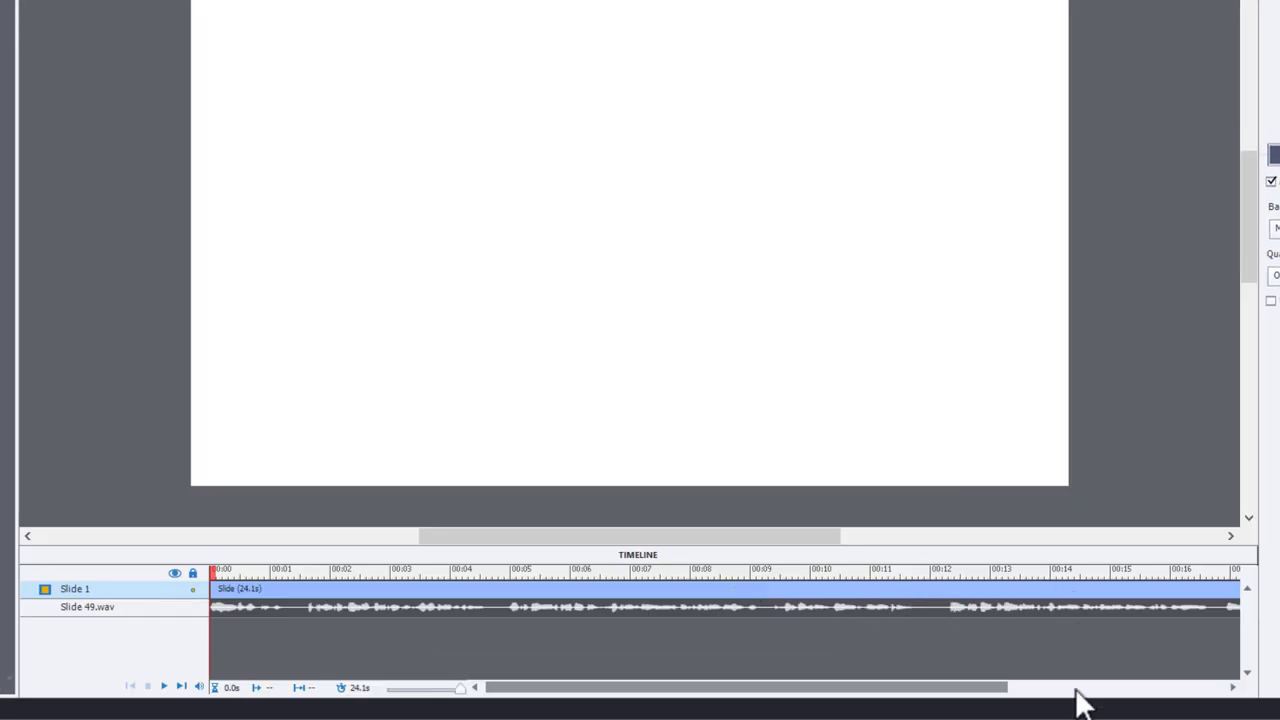
pyautogui.click(1074, 687)
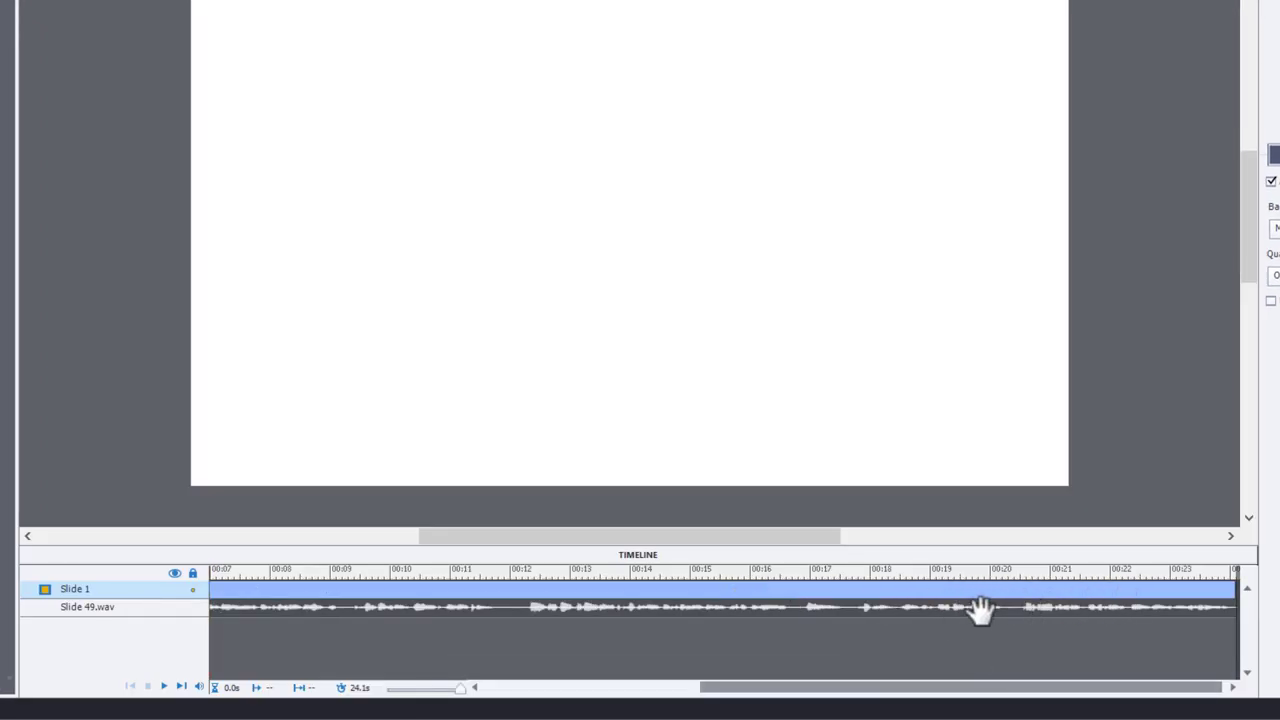
pyautogui.click(634, 687)
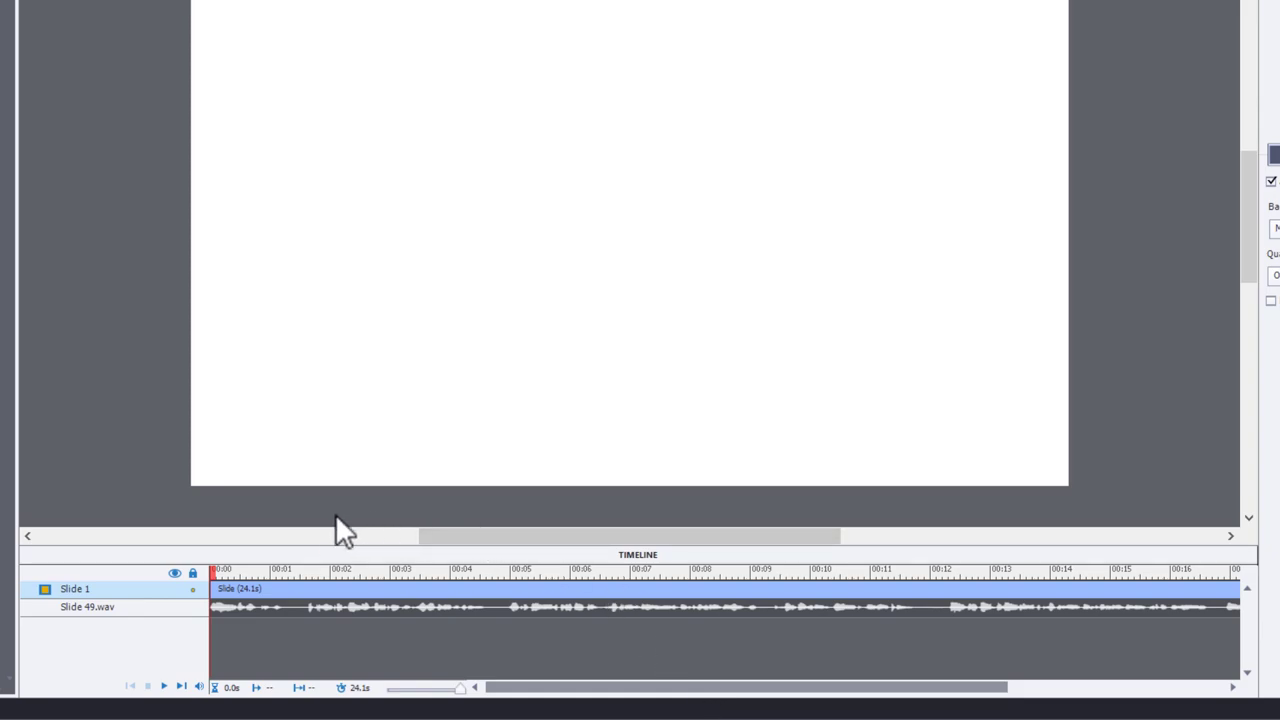
pyautogui.click(271, 576)
pyautogui.hotkey('ctrl', 'p')
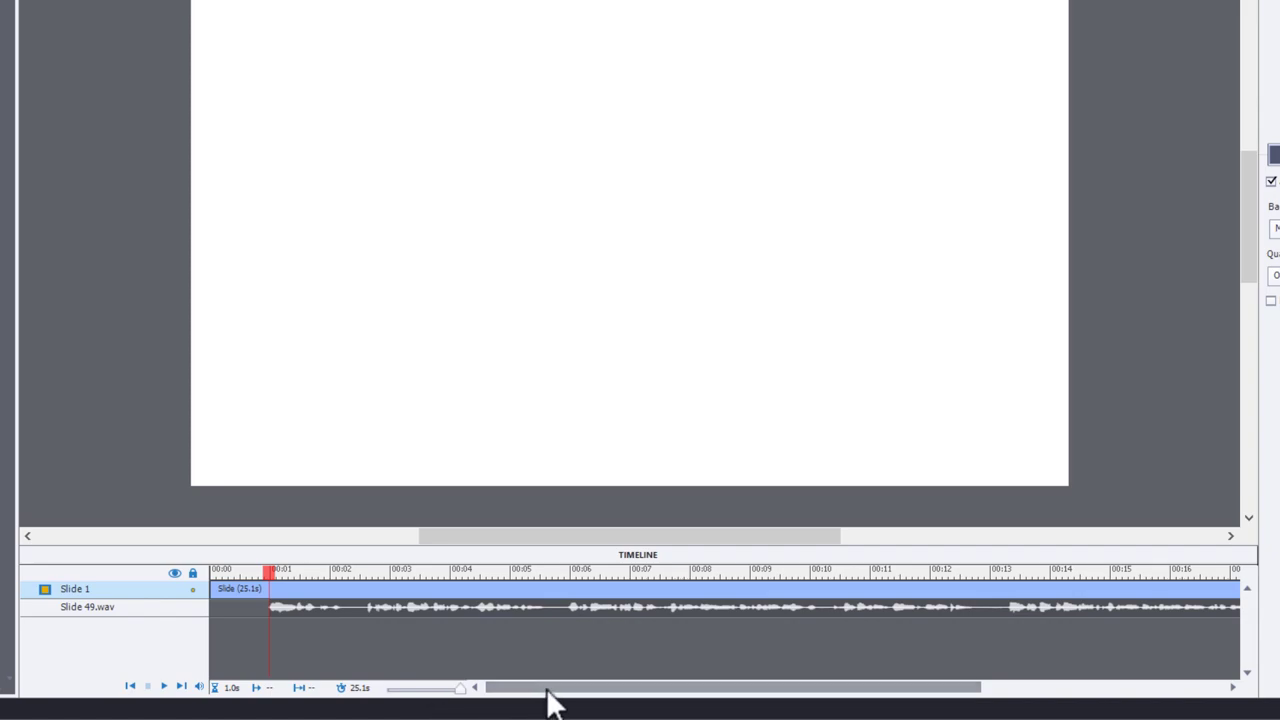
# Resync the narration to start at 0.5 seconds and scroll the timeline to check its end.
pyautogui.moveTo(548, 690); pyautogui.dragTo(466, 711)
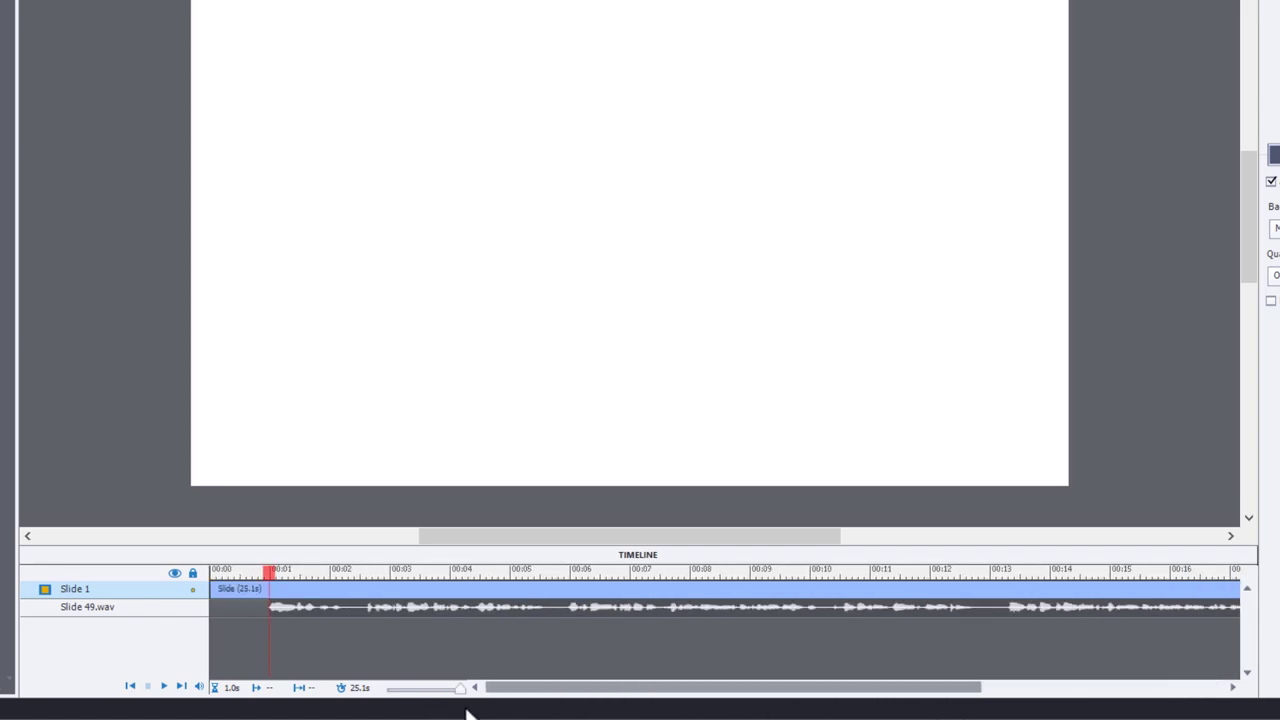
pyautogui.click(240, 575)
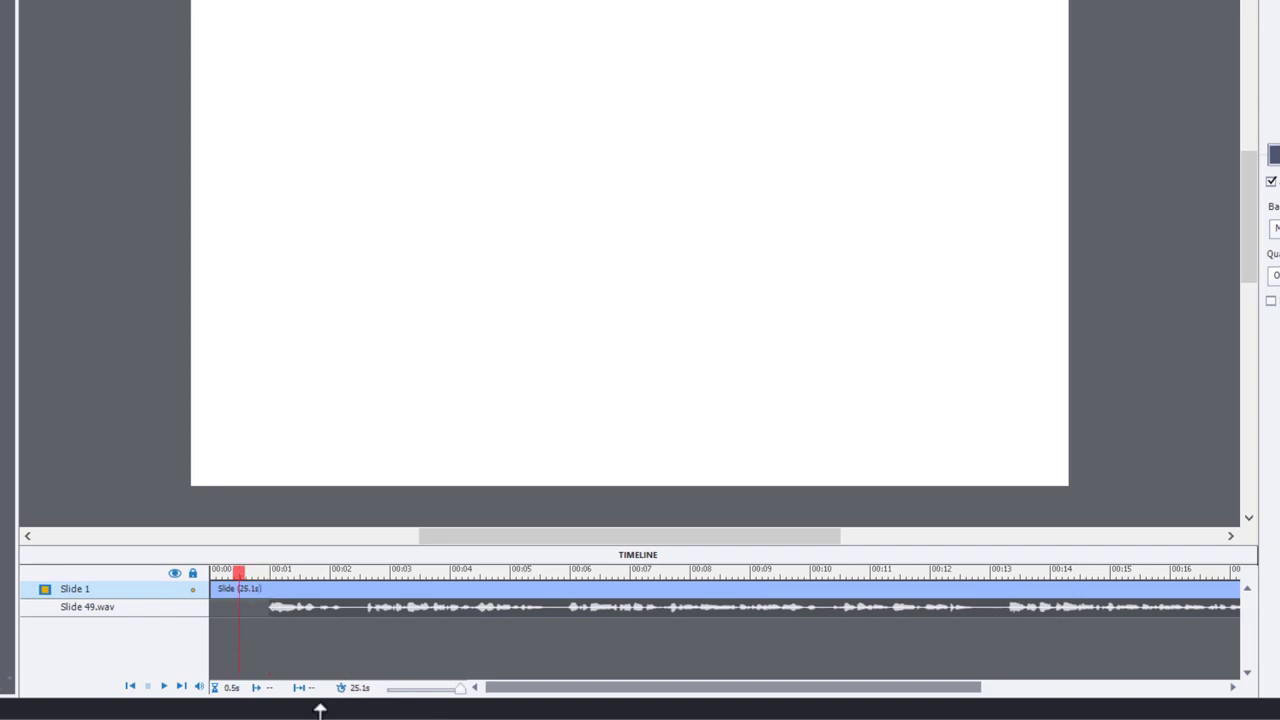
pyautogui.hotkey('ctrl', 'p')
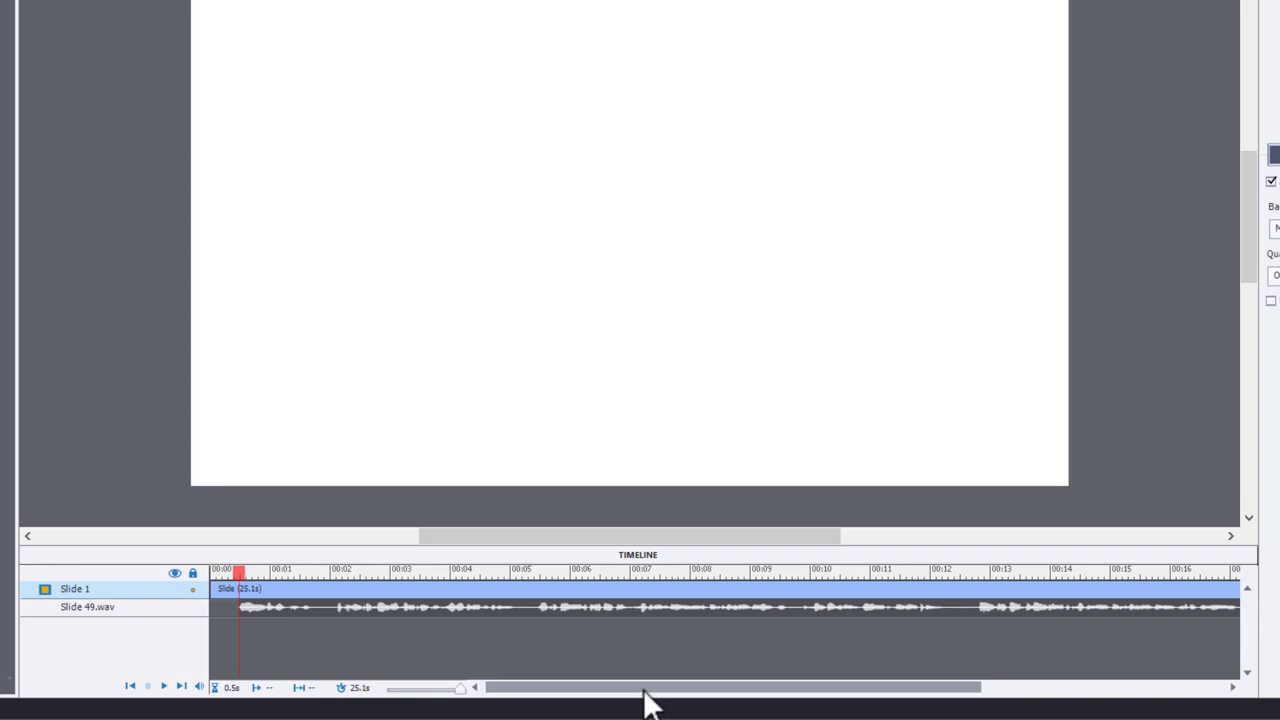
pyautogui.moveTo(729, 687); pyautogui.dragTo(970, 680)
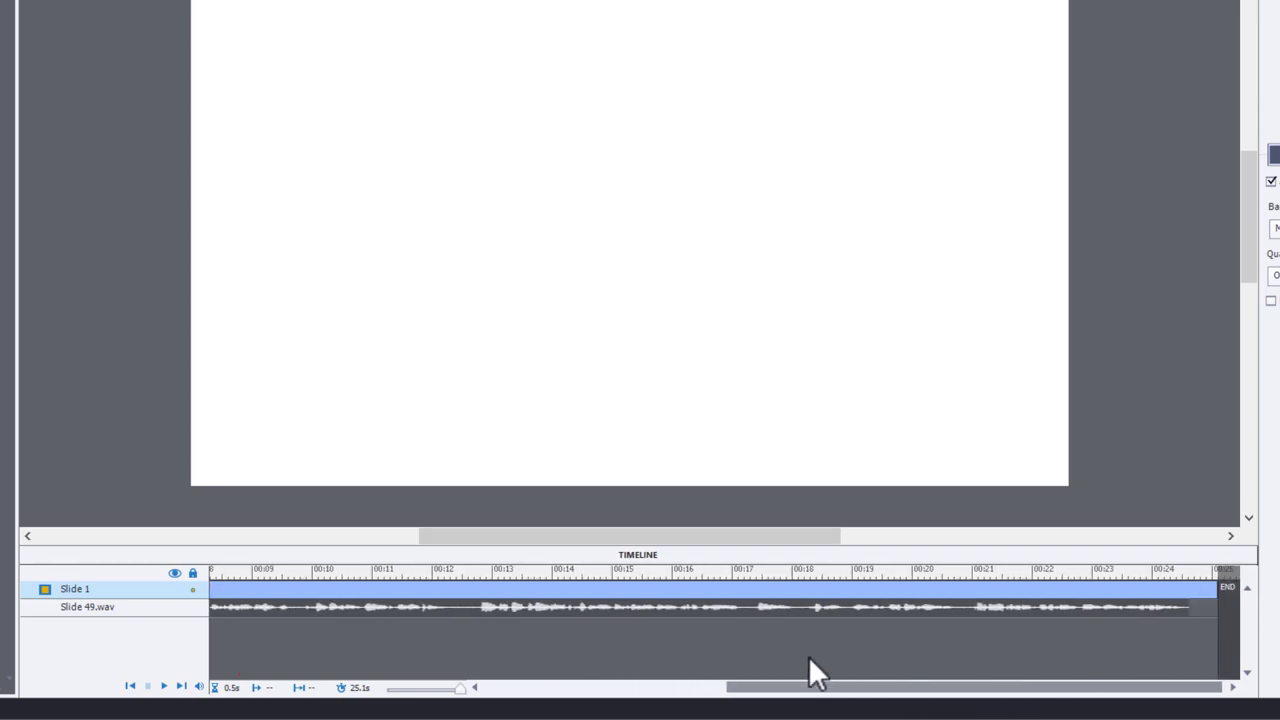